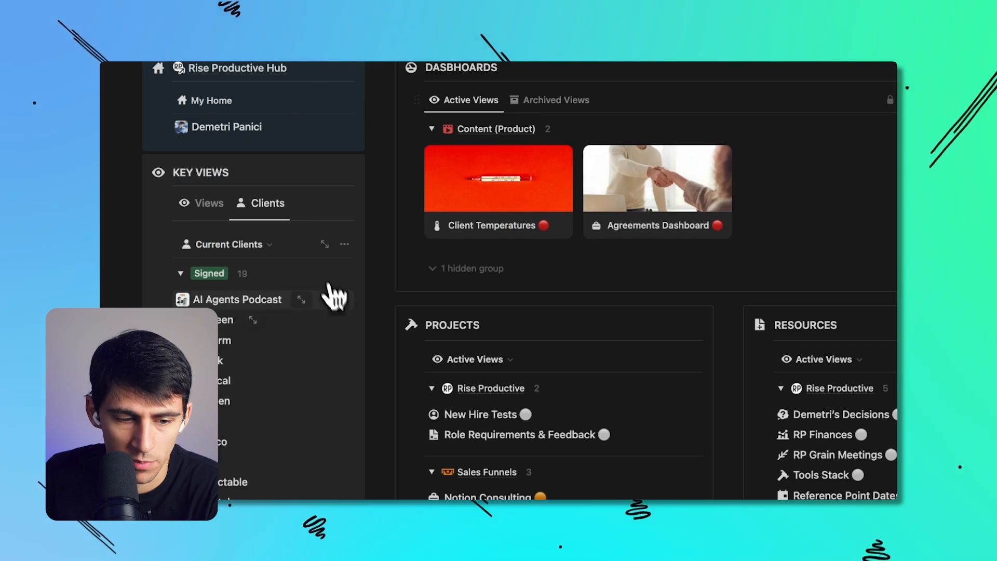
- Open the Jotform client page and review its properties in the details view, from payment status down to contacts
{"action": "left_click", "coordinate": [223, 341]}
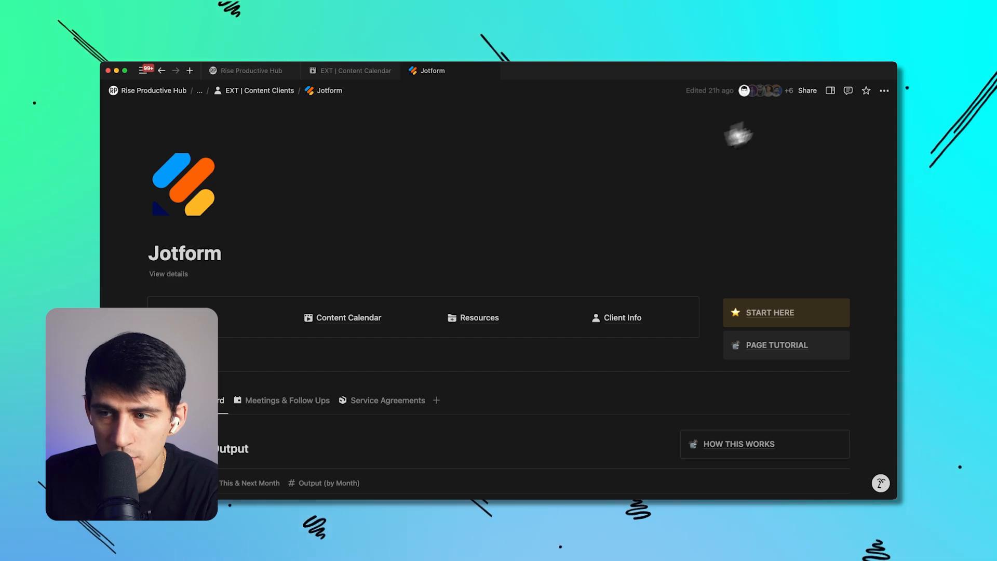
{"action": "left_click", "coordinate": [830, 93]}
{"action": "scroll", "coordinate": [808, 342], "scroll_direction": "down", "scroll_amount": 5}
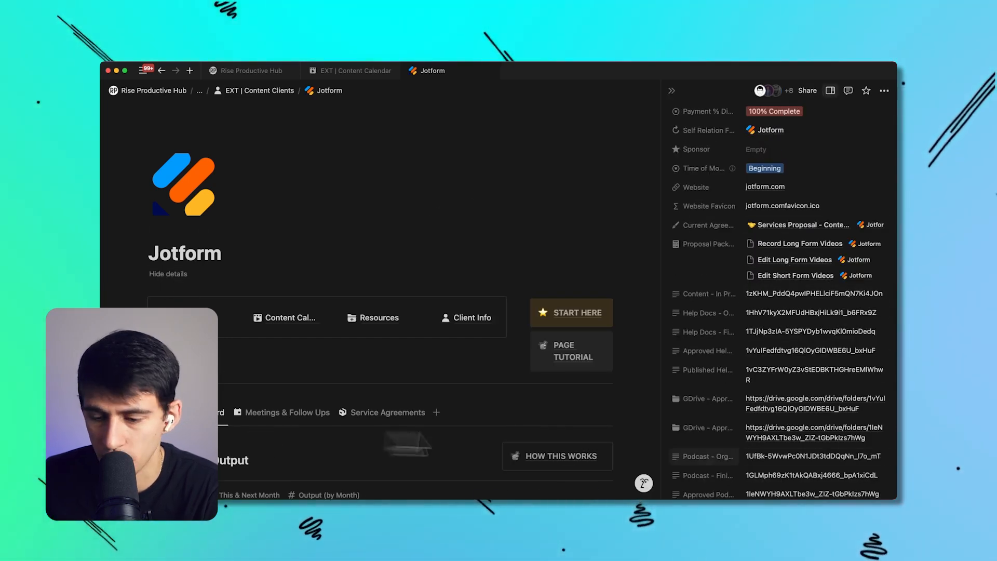
{"action": "scroll", "coordinate": [710, 423], "scroll_direction": "down", "scroll_amount": 2}
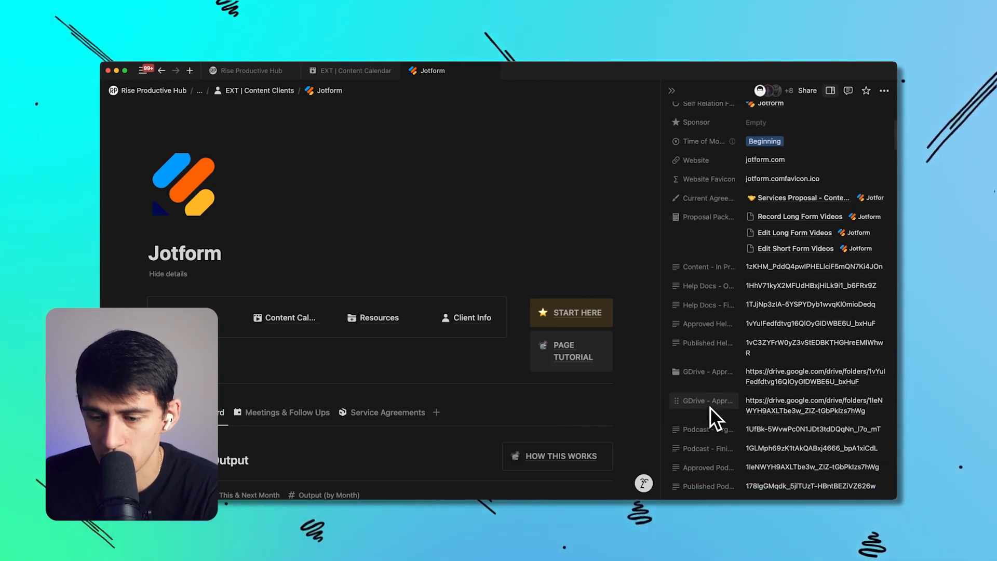
{"action": "scroll", "coordinate": [759, 353], "scroll_direction": "down", "scroll_amount": 8}
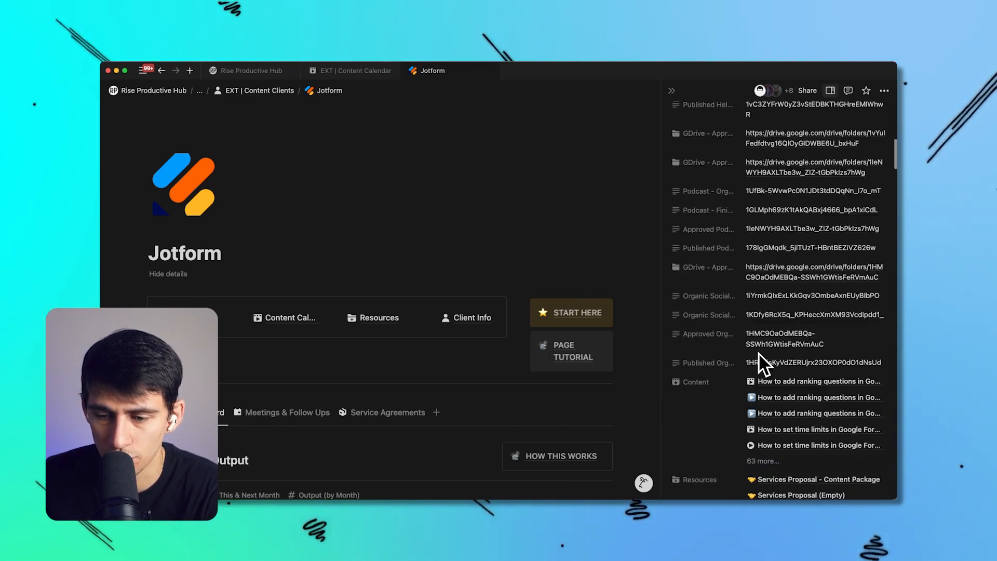
{"action": "scroll", "coordinate": [590, 343], "scroll_direction": "down", "scroll_amount": 4}
{"action": "scroll", "coordinate": [571, 345], "scroll_direction": "up", "scroll_amount": 4}
{"action": "scroll", "coordinate": [779, 332], "scroll_direction": "down", "scroll_amount": 2}
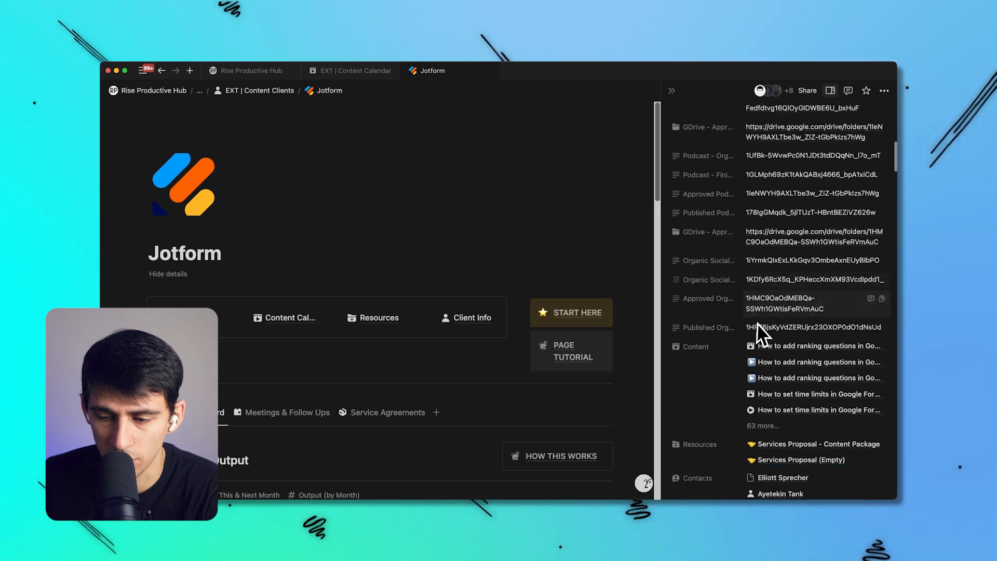
{"action": "left_click", "coordinate": [672, 90]}
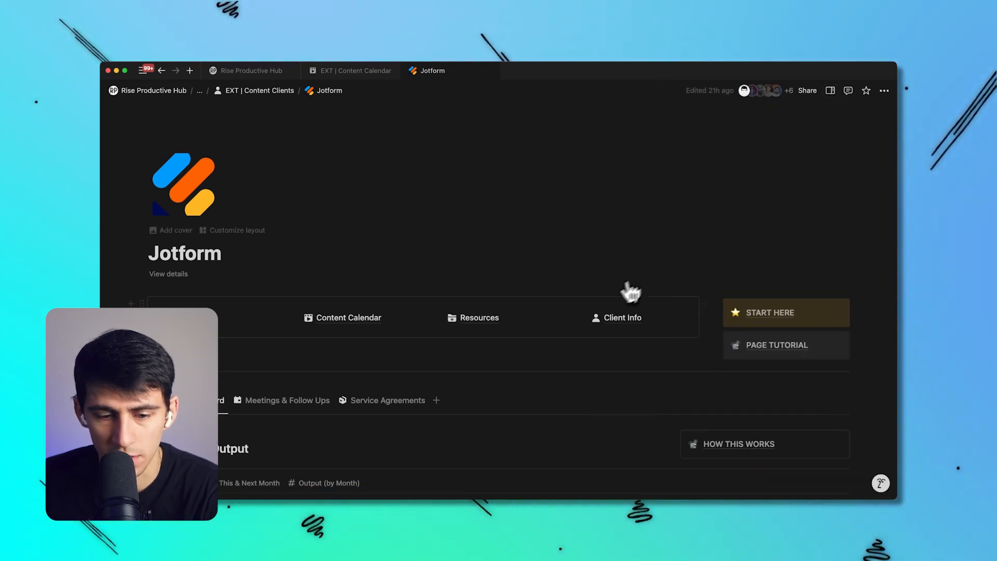
- Go to Jotform's Content Calendar and open the AI Geography Quiz Generator entry as a full page
{"action": "scroll", "coordinate": [478, 318], "scroll_direction": "down", "scroll_amount": 3}
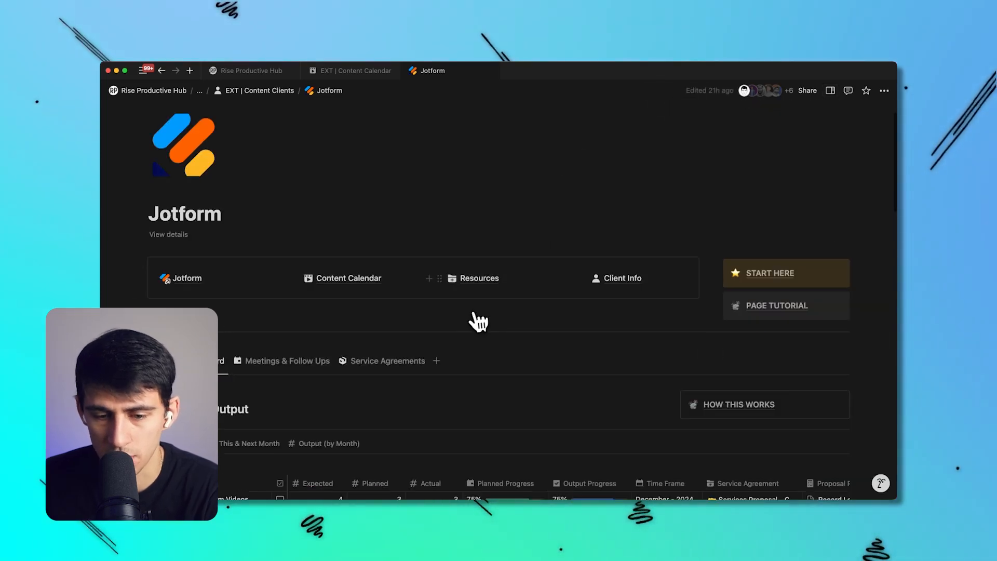
{"action": "scroll", "coordinate": [610, 337], "scroll_direction": "down", "scroll_amount": 1}
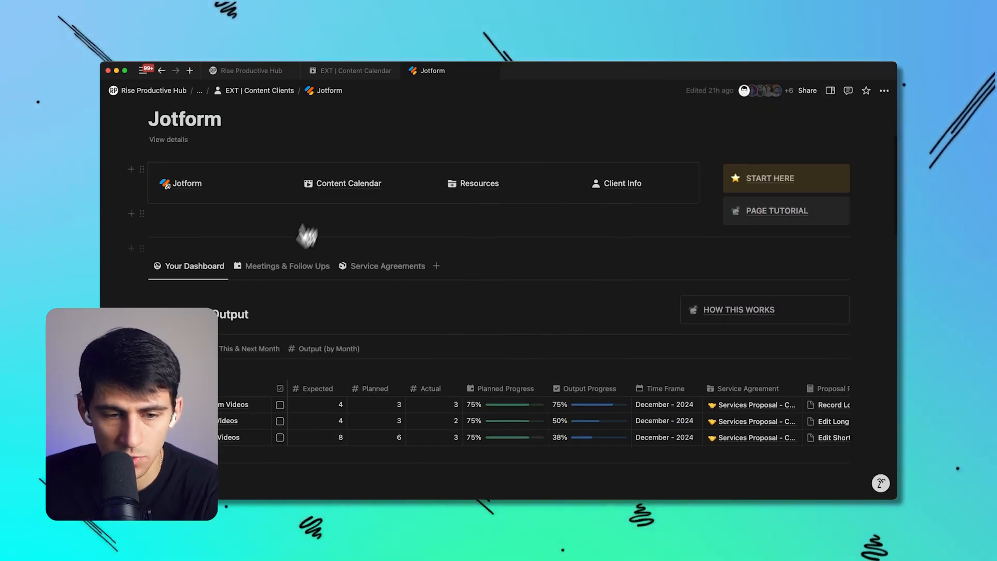
{"action": "left_click", "coordinate": [362, 188]}
{"action": "scroll", "coordinate": [644, 239], "scroll_direction": "down", "scroll_amount": 3}
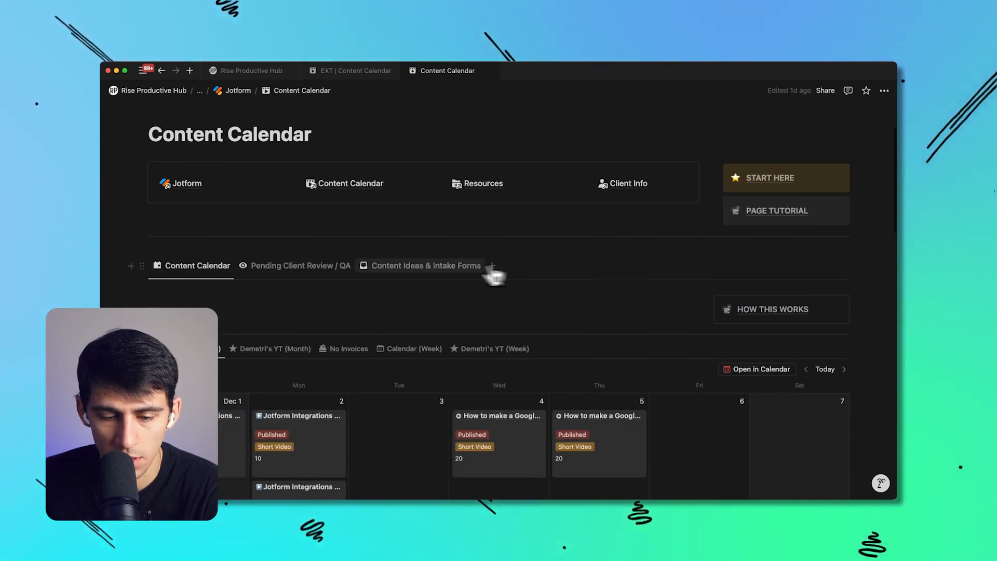
{"action": "scroll", "coordinate": [493, 275], "scroll_direction": "down", "scroll_amount": 5}
{"action": "left_click", "coordinate": [709, 387]}
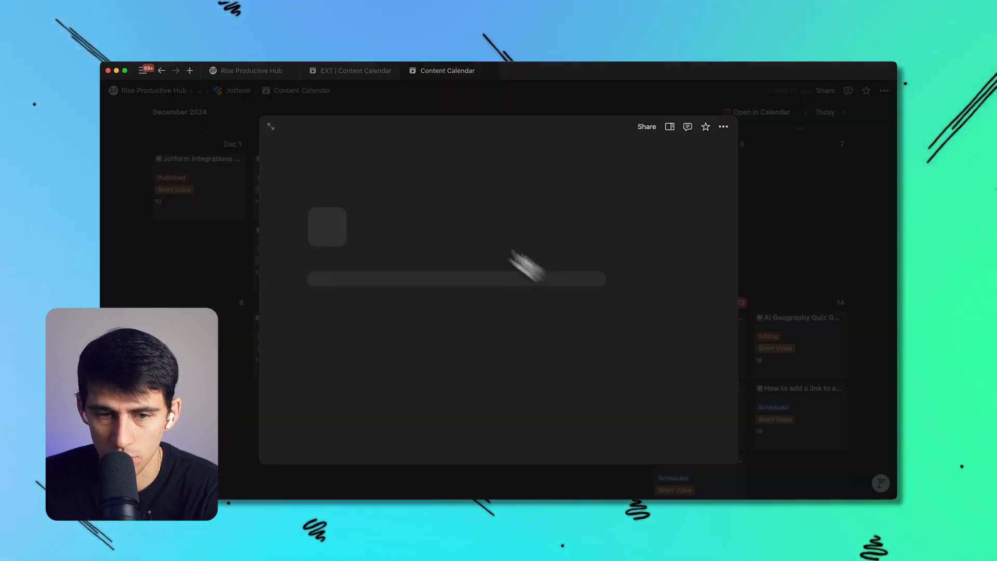
{"action": "left_click", "coordinate": [271, 126]}
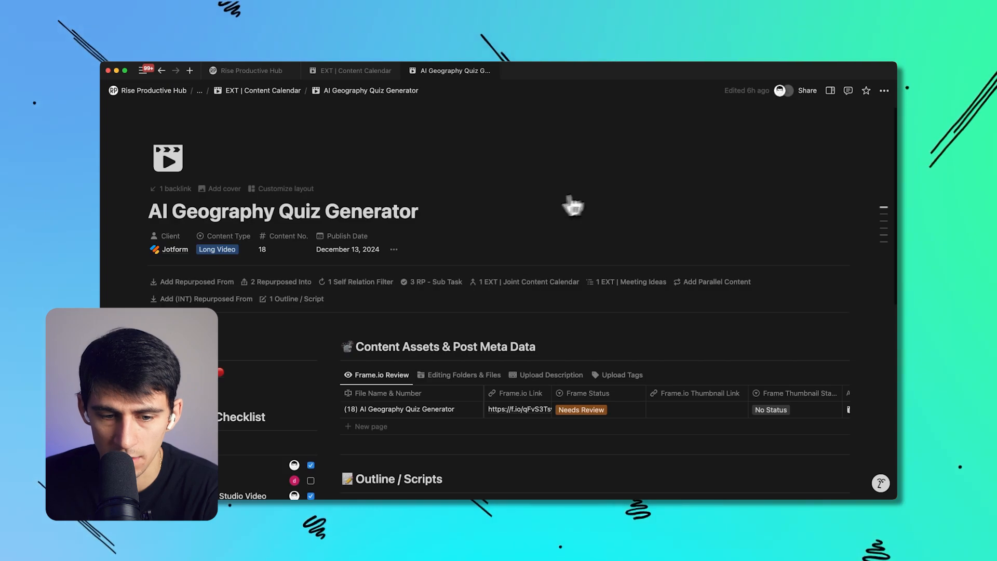
- Show and hide the AI Geography Quiz Generator page's details to view its additional properties
{"action": "left_click", "coordinate": [392, 249]}
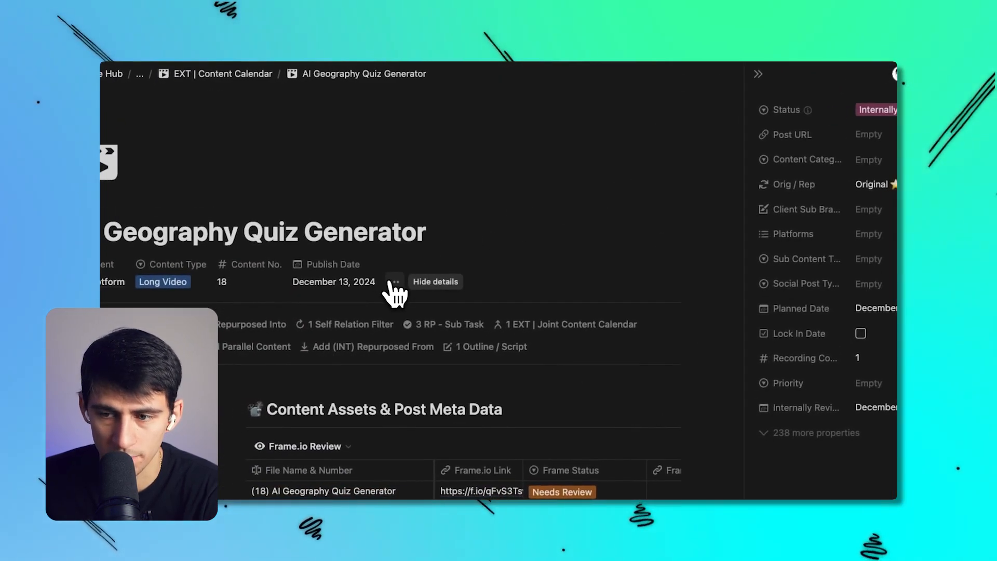
{"action": "left_click", "coordinate": [390, 281]}
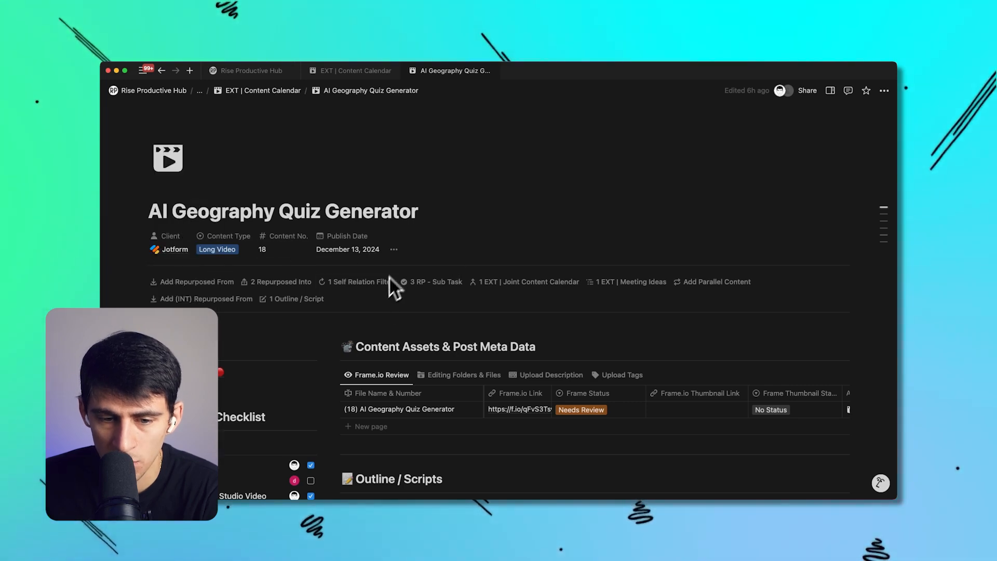
{"action": "left_click", "coordinate": [394, 250]}
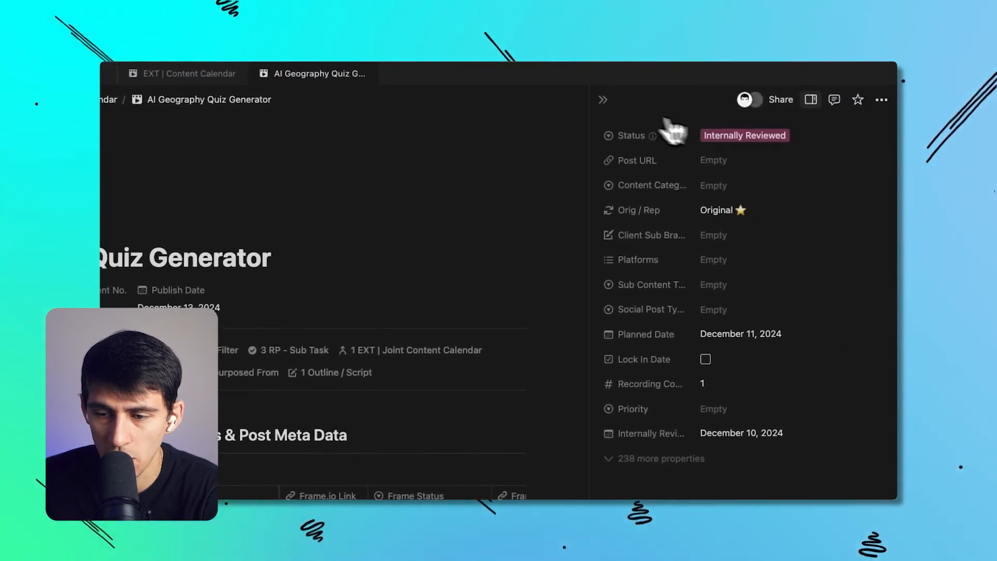
{"action": "left_click", "coordinate": [604, 100]}
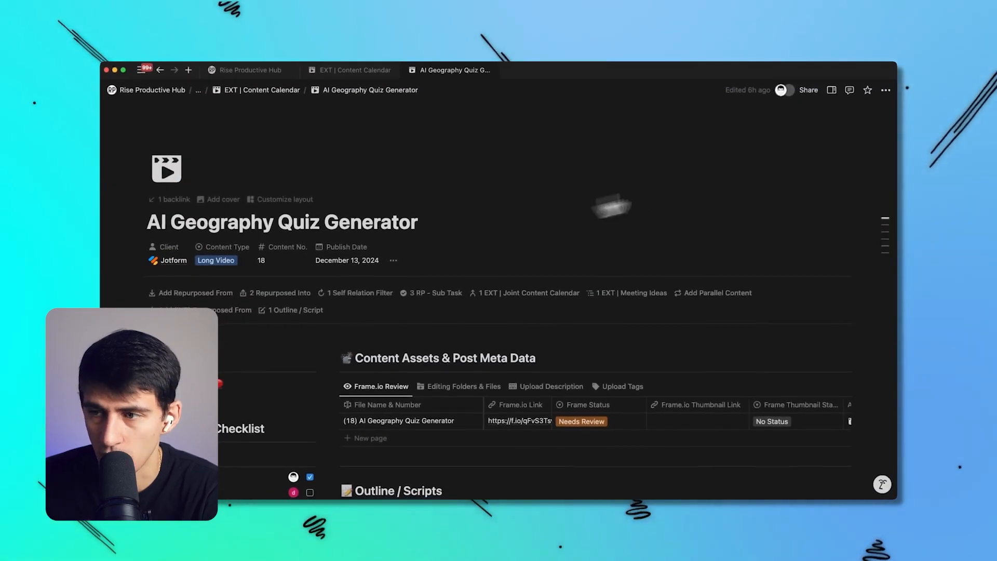
- Customize the content page layout by moving the property group into the main column below the relations group, and apply it
{"action": "left_click", "coordinate": [884, 91]}
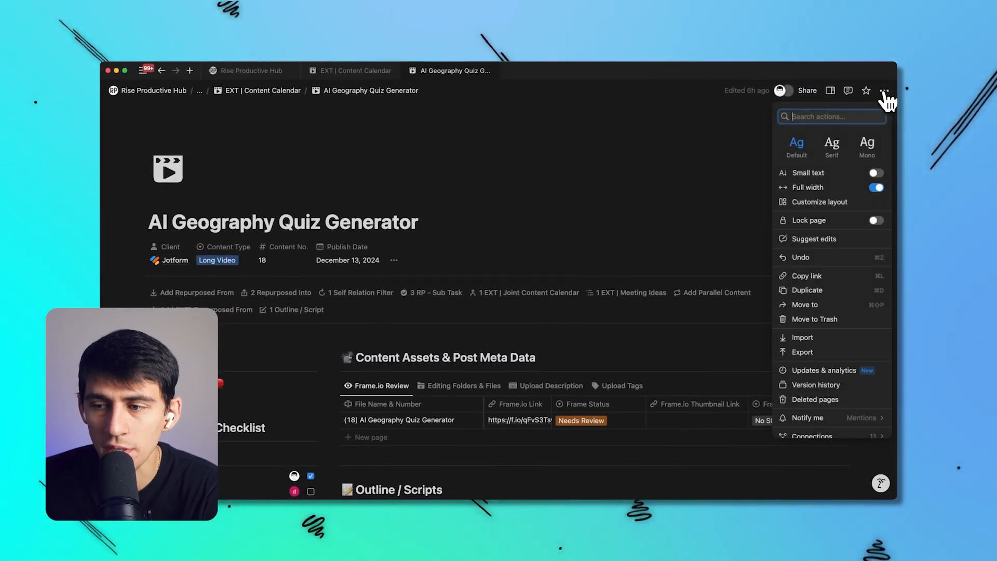
{"action": "left_click", "coordinate": [802, 202]}
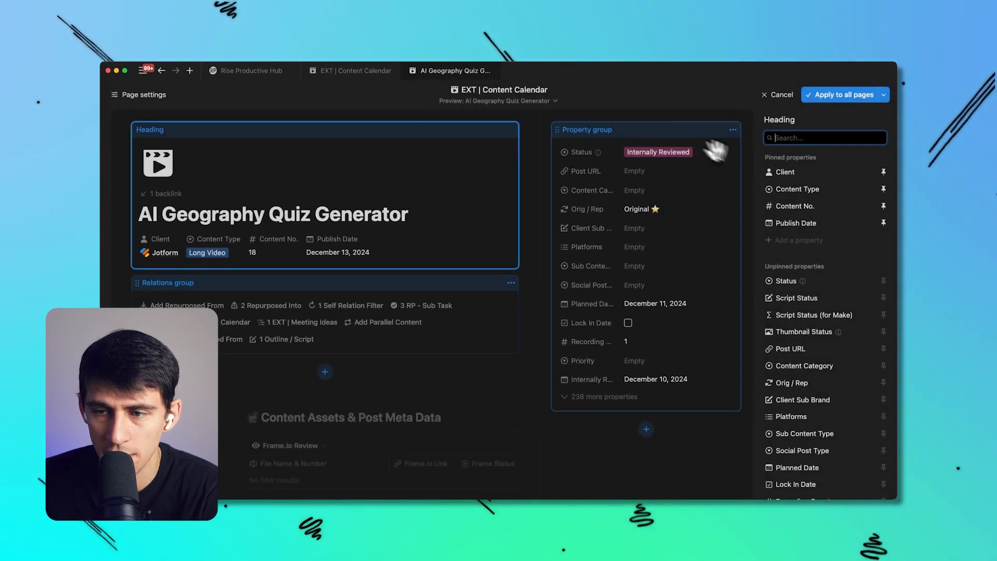
{"action": "left_click_drag", "start_coordinate": [664, 124], "coordinate": [210, 257]}
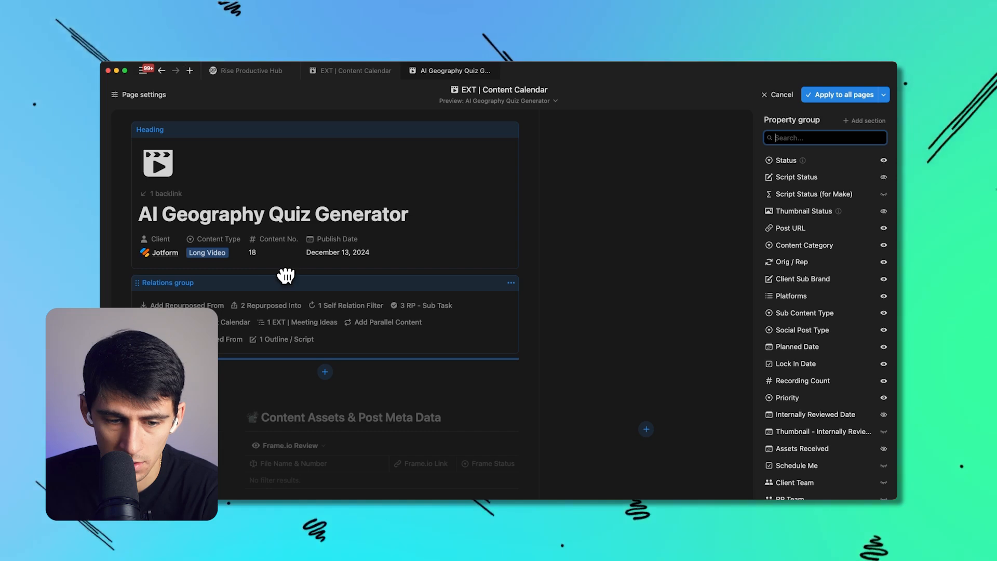
{"action": "left_click_drag", "start_coordinate": [286, 275], "coordinate": [286, 269]}
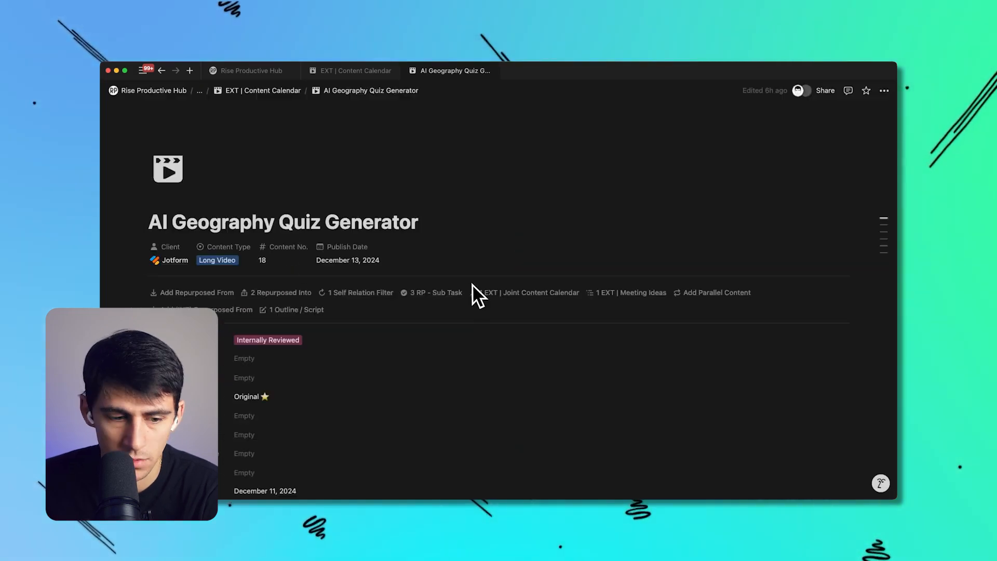
- Examine how the page reads with the properties placed above the content sections, down to Resources and back
{"action": "scroll", "coordinate": [472, 285], "scroll_direction": "down", "scroll_amount": 10}
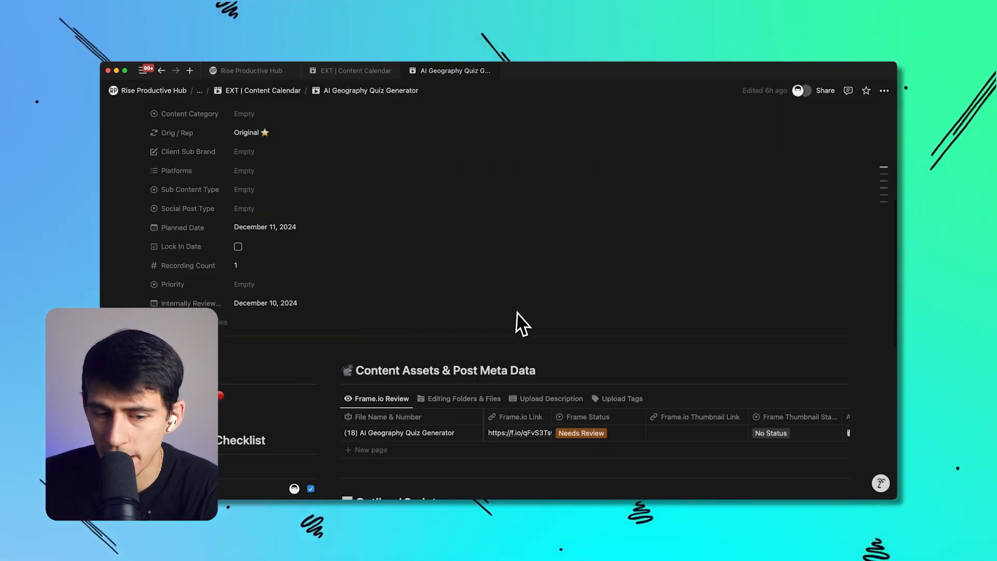
{"action": "scroll", "coordinate": [511, 320], "scroll_direction": "down", "scroll_amount": 3}
{"action": "scroll", "coordinate": [623, 316], "scroll_direction": "up", "scroll_amount": 15}
{"action": "scroll", "coordinate": [312, 334], "scroll_direction": "down", "scroll_amount": 5}
{"action": "scroll", "coordinate": [332, 339], "scroll_direction": "up", "scroll_amount": 6}
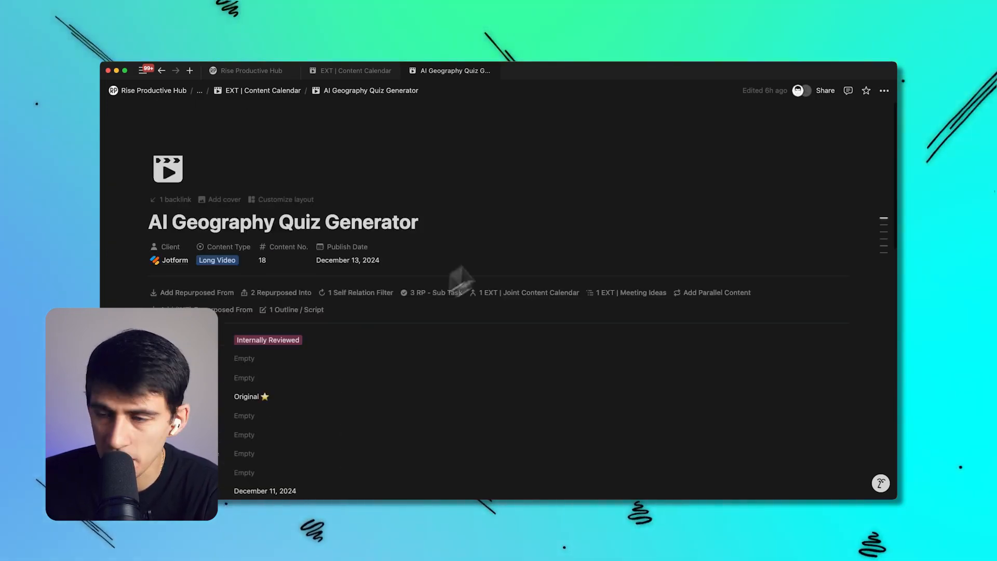
{"action": "scroll", "coordinate": [692, 263], "scroll_direction": "down", "scroll_amount": 15}
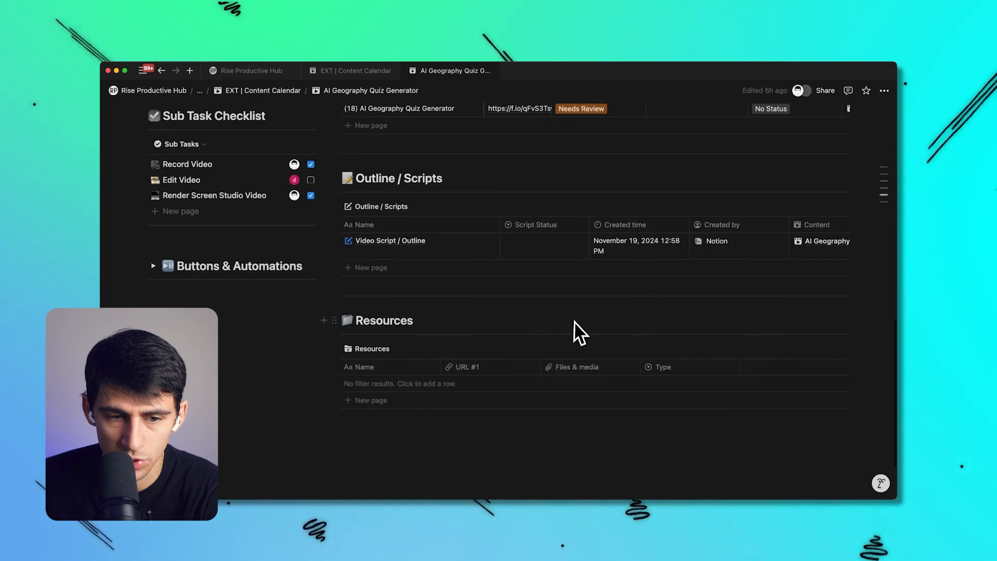
{"action": "scroll", "coordinate": [575, 327], "scroll_direction": "up", "scroll_amount": 15}
- Move the property group back into the layout's side details panel and apply the layout
{"action": "left_click", "coordinate": [884, 91]}
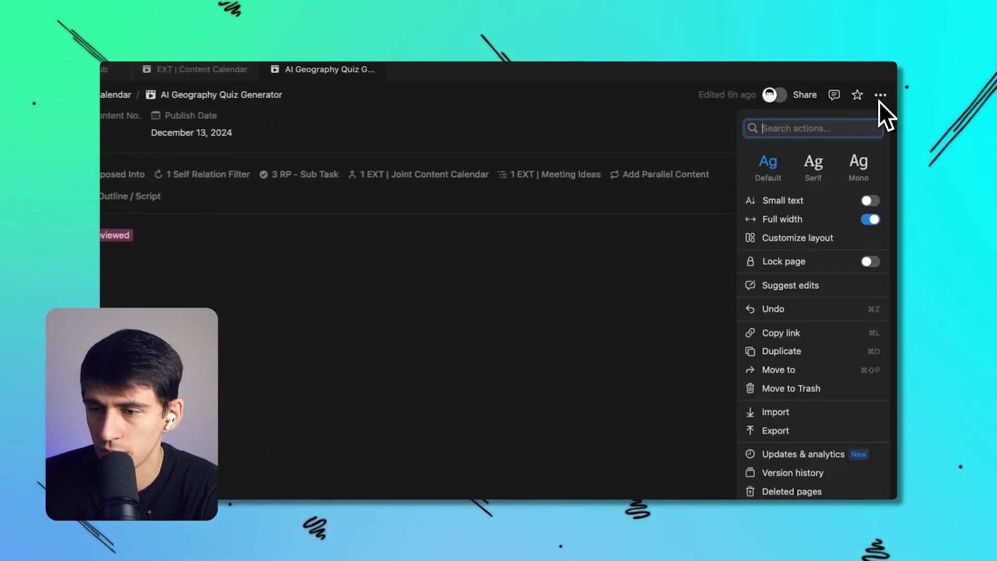
{"action": "left_click", "coordinate": [794, 244]}
{"action": "left_click_drag", "start_coordinate": [220, 395], "coordinate": [773, 104]}
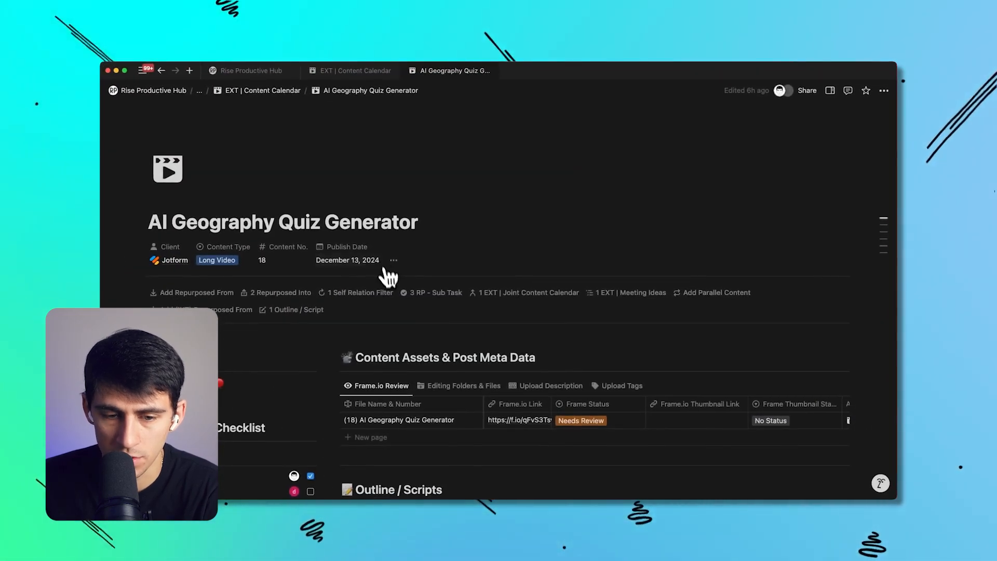
- Look over the page's content sections, and open the Record Video sub-task to review its layout and detail properties
{"action": "scroll", "coordinate": [486, 285], "scroll_direction": "down", "scroll_amount": 6}
{"action": "scroll", "coordinate": [461, 312], "scroll_direction": "up", "scroll_amount": 3}
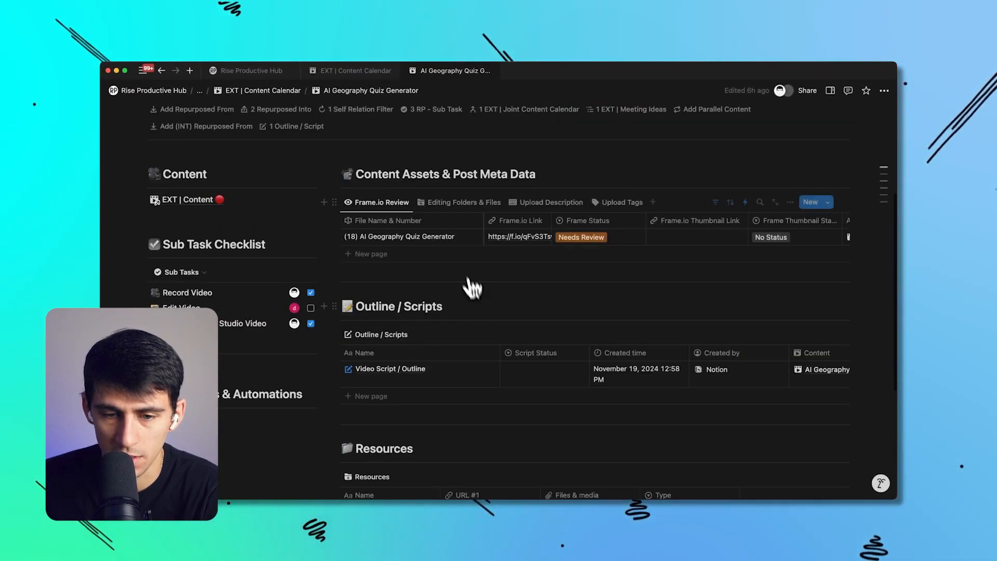
{"action": "scroll", "coordinate": [438, 329], "scroll_direction": "up", "scroll_amount": 3}
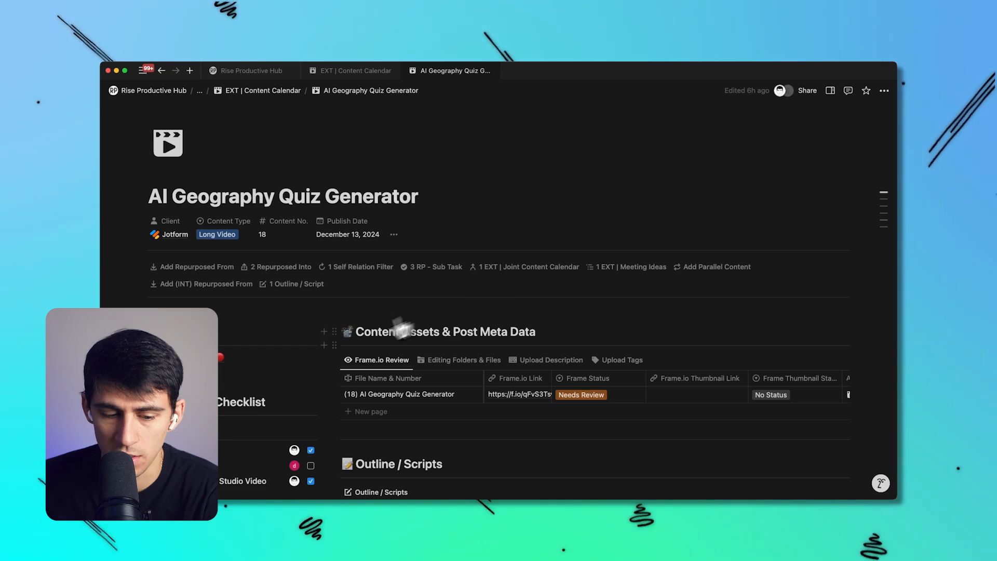
{"action": "scroll", "coordinate": [384, 343], "scroll_direction": "down", "scroll_amount": 1}
{"action": "left_click", "coordinate": [265, 436]}
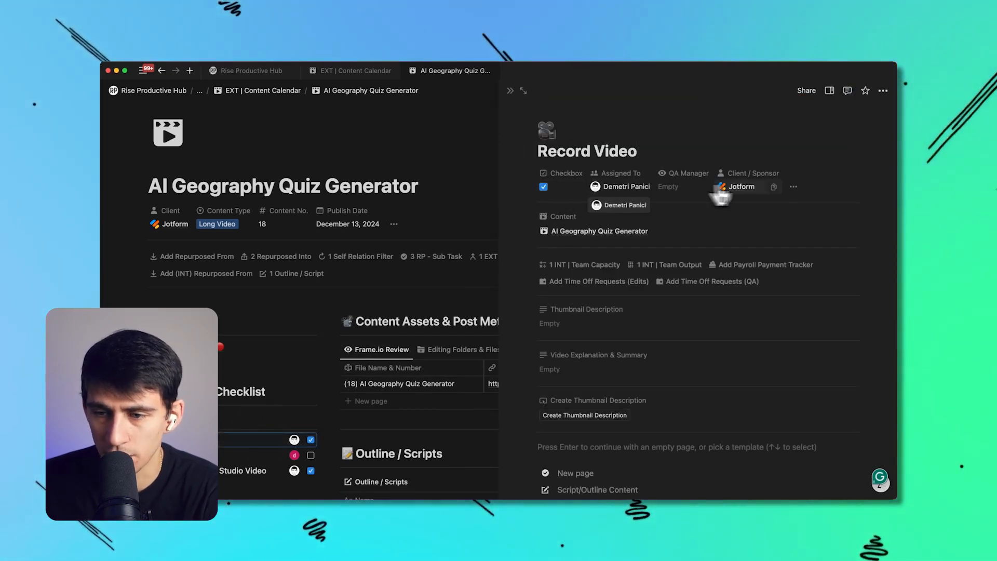
{"action": "scroll", "coordinate": [697, 323], "scroll_direction": "down", "scroll_amount": 5}
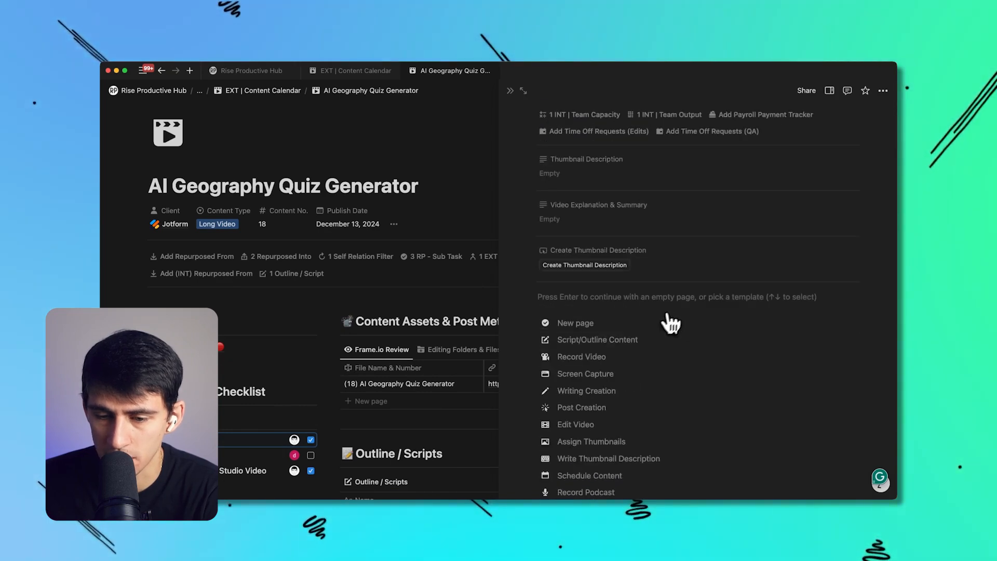
{"action": "scroll", "coordinate": [669, 326], "scroll_direction": "up", "scroll_amount": 4}
{"action": "scroll", "coordinate": [582, 228], "scroll_direction": "up", "scroll_amount": 1}
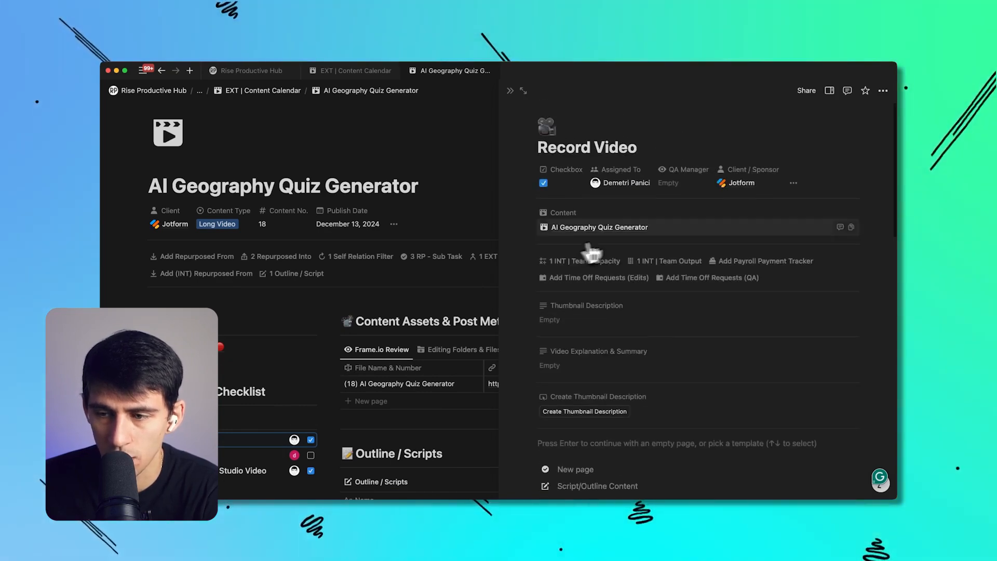
{"action": "left_click", "coordinate": [829, 90]}
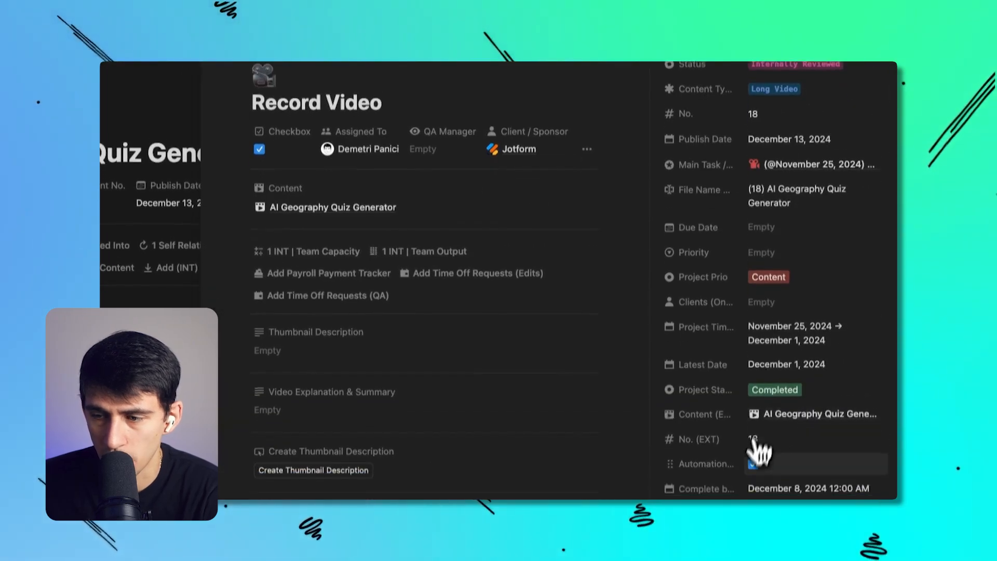
{"action": "left_click", "coordinate": [375, 91]}
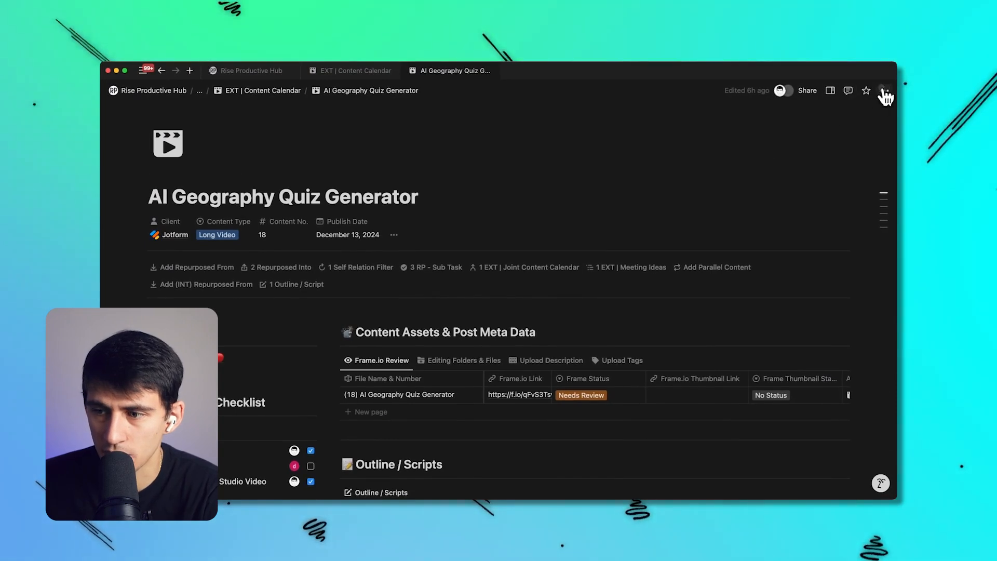
- Open the content page's layout customization, look through the heading's available properties, and leave without changes
{"action": "left_click", "coordinate": [883, 91]}
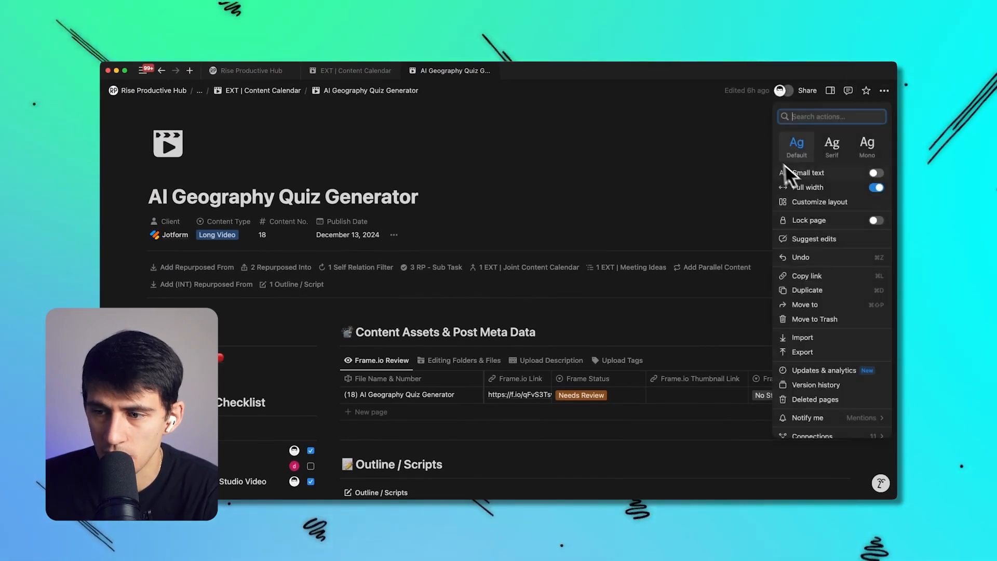
{"action": "left_click", "coordinate": [810, 202]}
{"action": "scroll", "coordinate": [831, 229], "scroll_direction": "down", "scroll_amount": 1}
{"action": "scroll", "coordinate": [834, 320], "scroll_direction": "down", "scroll_amount": 15}
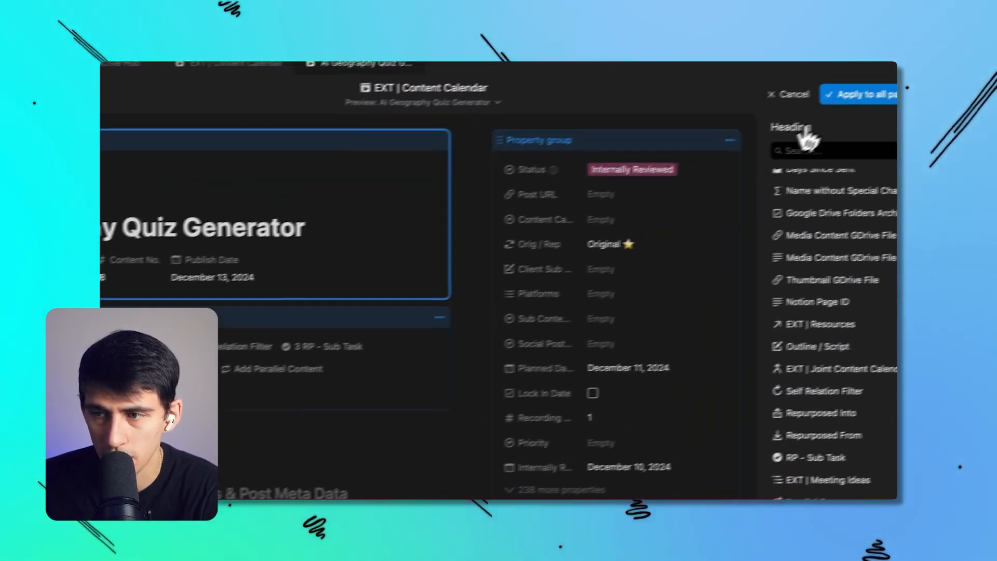
{"action": "key", "text": "Escape"}
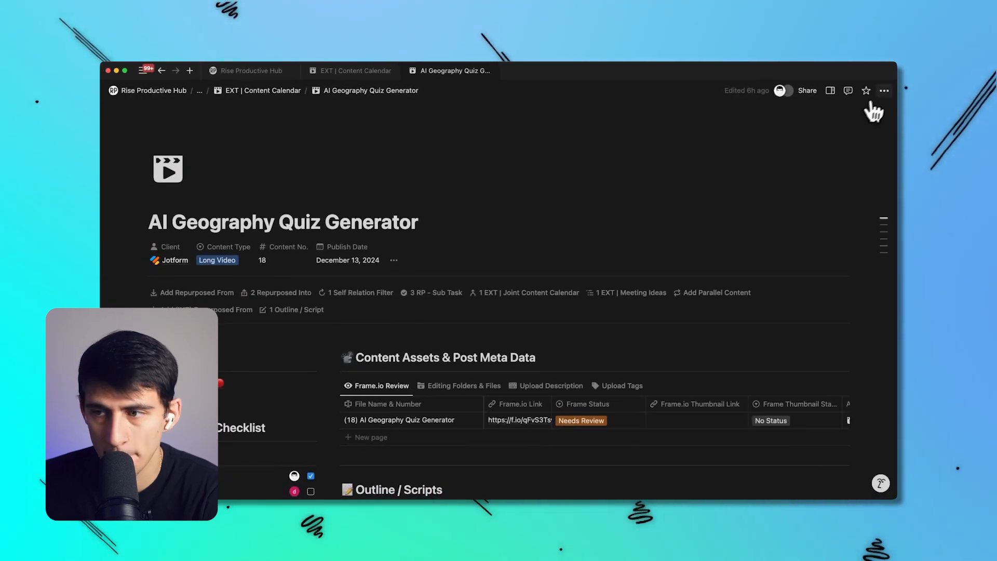
- Open the page's layout customization and preview the layout on PDF AI vs. Soda PDF Comparison, Instagram Video Collection Tool and AI Geography Quiz Generator
{"action": "left_click", "coordinate": [884, 91]}
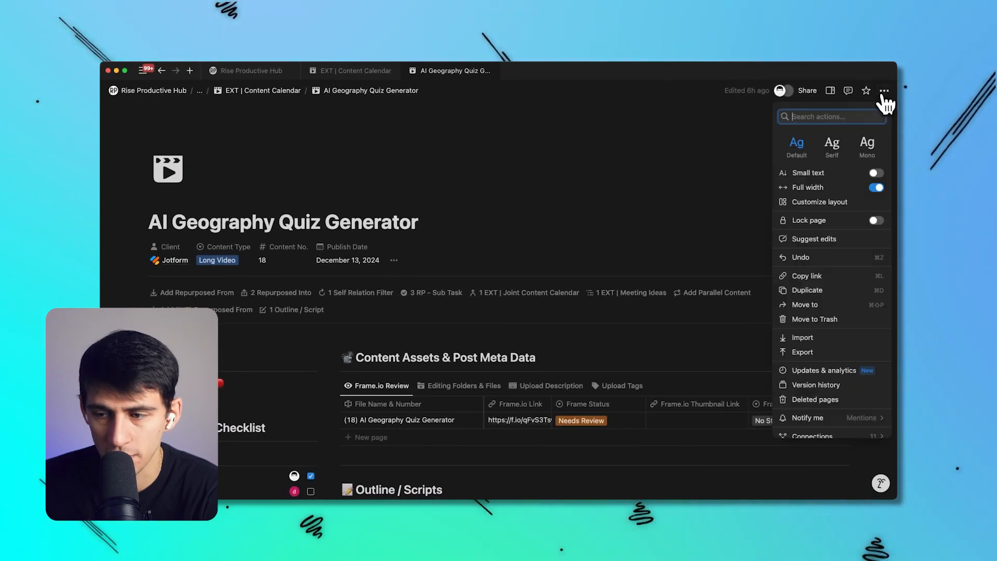
{"action": "left_click", "coordinate": [834, 206]}
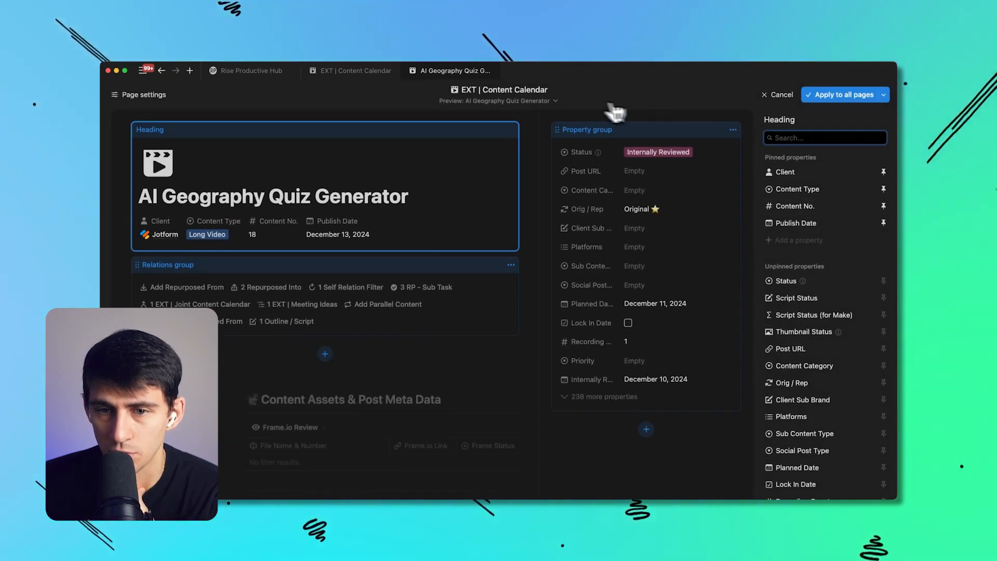
{"action": "left_click", "coordinate": [551, 101]}
{"action": "left_click", "coordinate": [500, 155]}
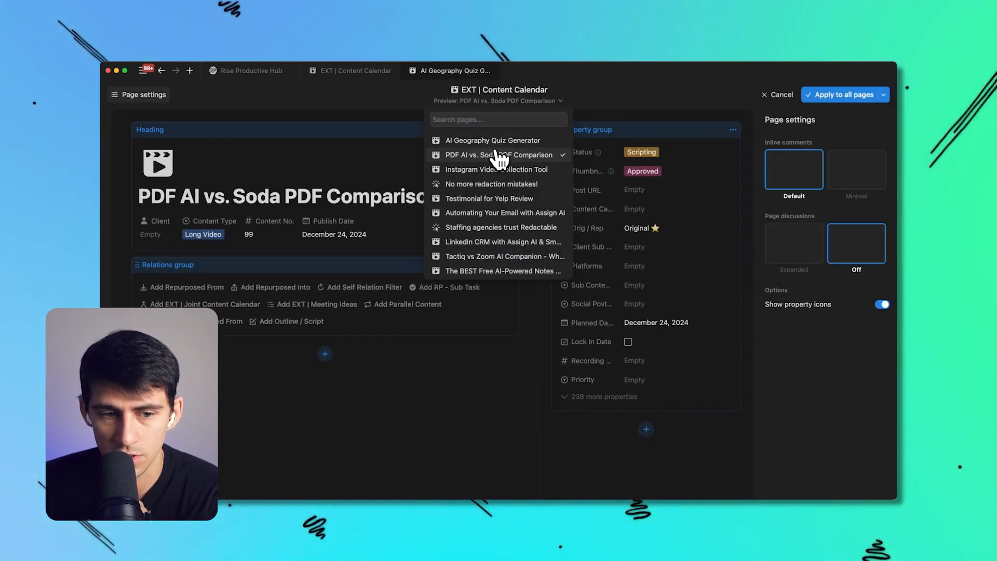
{"action": "left_click", "coordinate": [497, 169]}
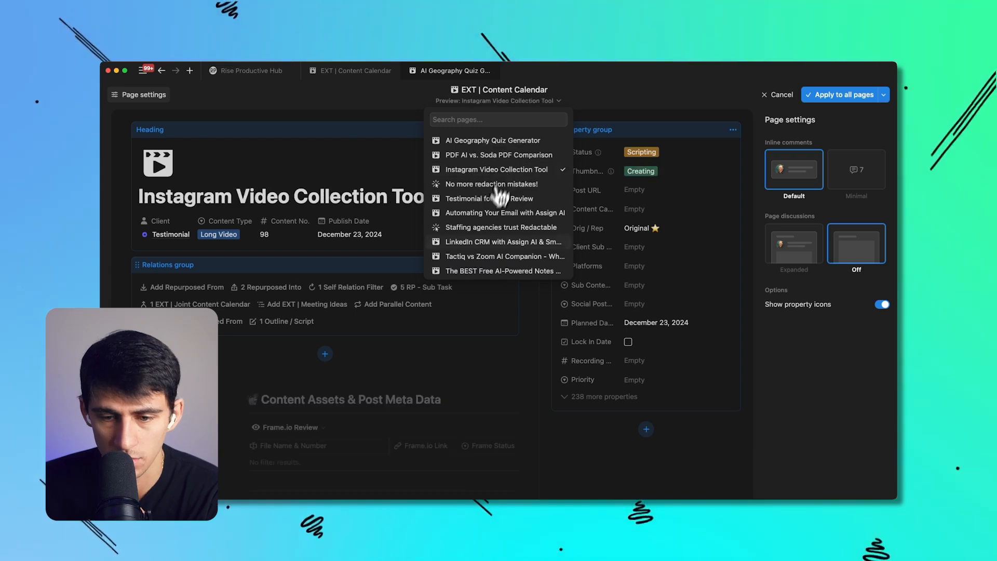
{"action": "left_click", "coordinate": [464, 141]}
{"action": "left_click", "coordinate": [604, 104]}
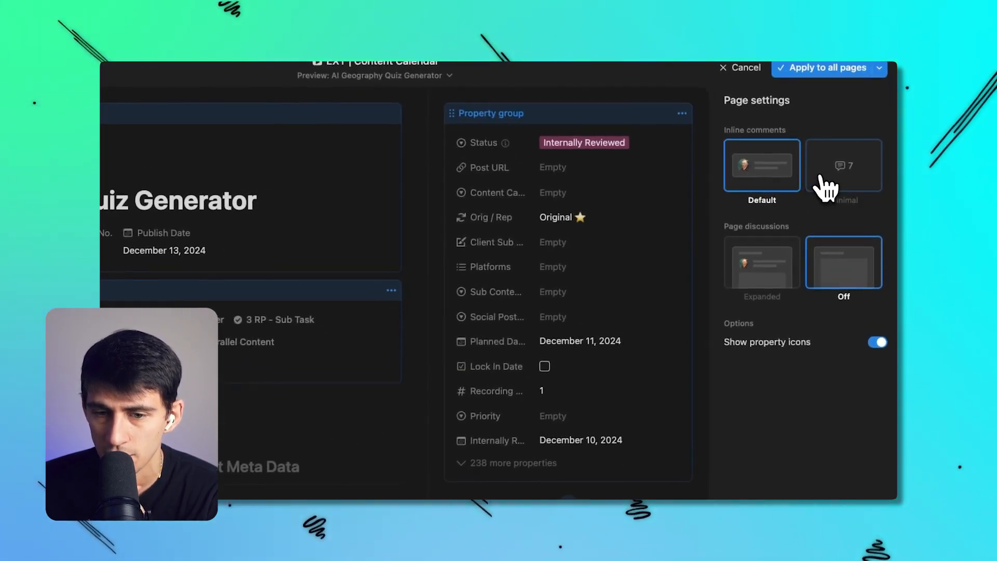
- Try page discussions as Expanded and Off, settle on Expanded, apply the layout, and look over the content page
{"action": "left_click", "coordinate": [786, 270]}
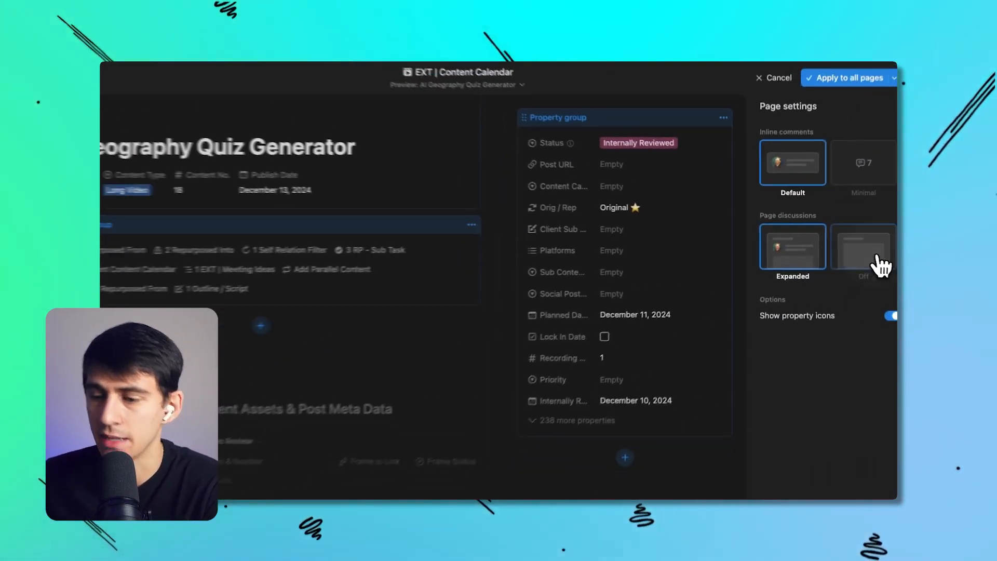
{"action": "left_click", "coordinate": [867, 257]}
{"action": "left_click", "coordinate": [812, 250]}
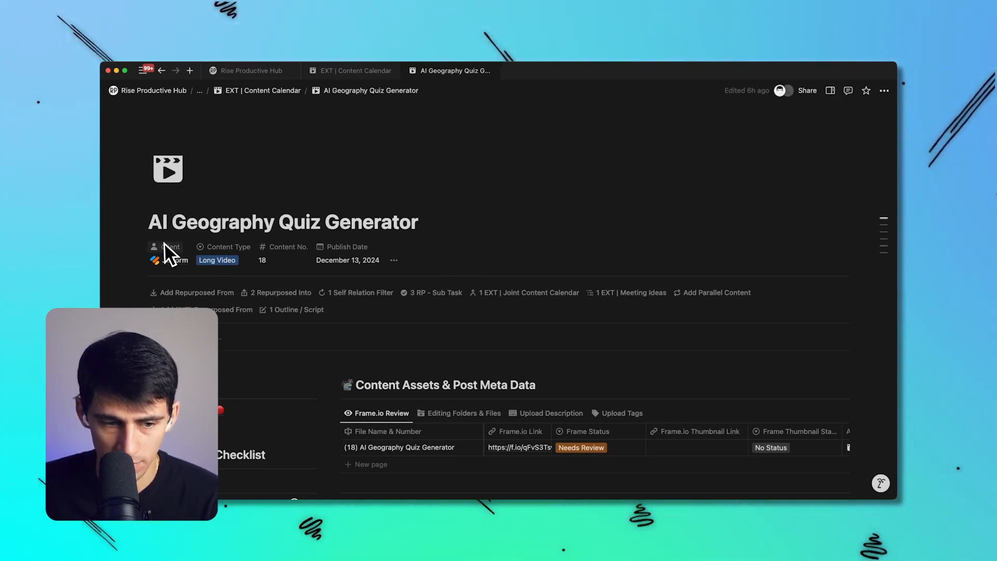
{"action": "scroll", "coordinate": [434, 296], "scroll_direction": "down", "scroll_amount": 5}
{"action": "scroll", "coordinate": [407, 312], "scroll_direction": "up", "scroll_amount": 5}
- Reopen the content page's layout customization and look through the properties available for the heading
{"action": "left_click", "coordinate": [884, 90]}
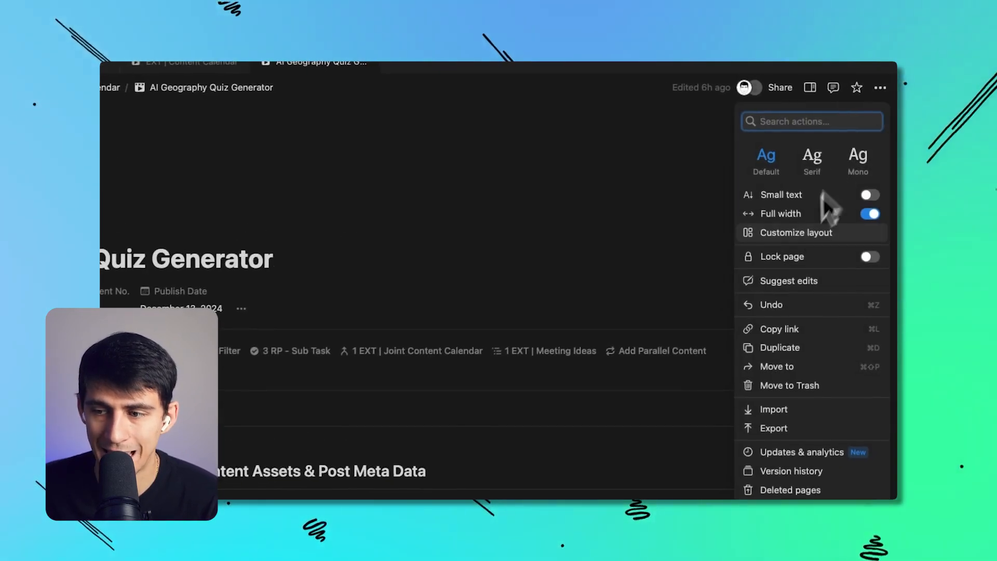
{"action": "left_click", "coordinate": [809, 248]}
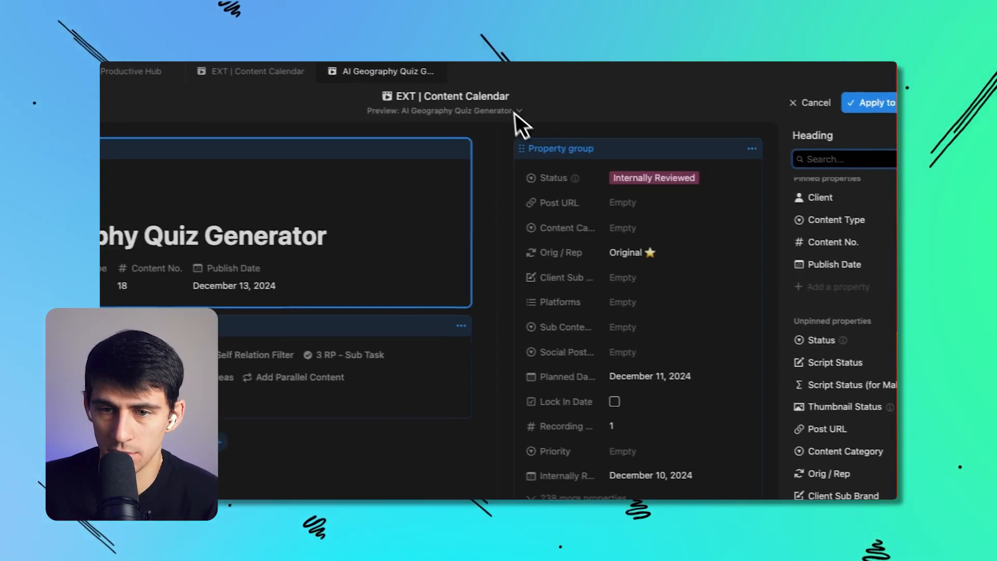
{"action": "scroll", "coordinate": [878, 263], "scroll_direction": "down", "scroll_amount": 10}
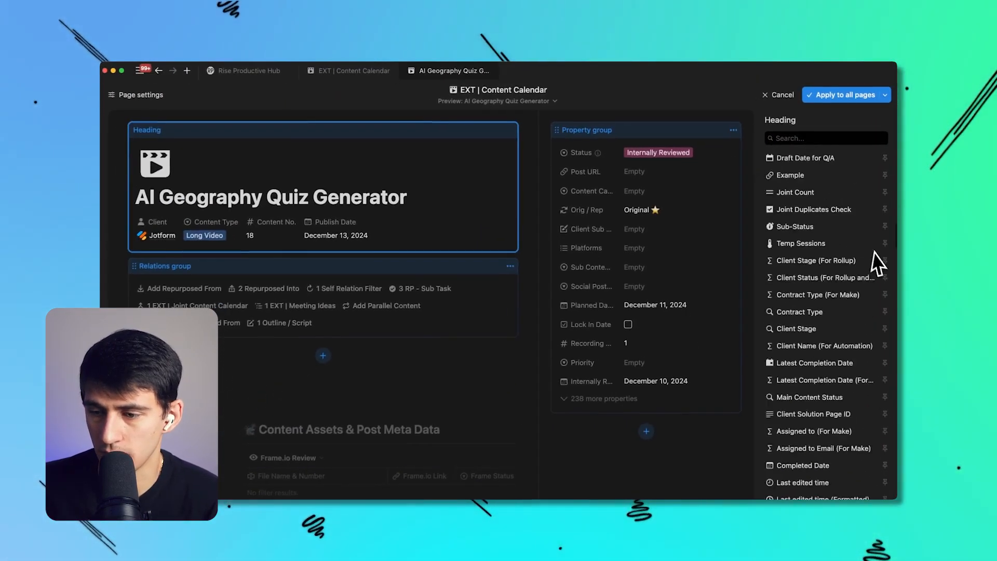
{"action": "scroll", "coordinate": [878, 262], "scroll_direction": "down", "scroll_amount": 5}
- Preview the layout on the PDF AI vs. Soda PDF Comparison page and set page discussions to Off
{"action": "left_click", "coordinate": [515, 102]}
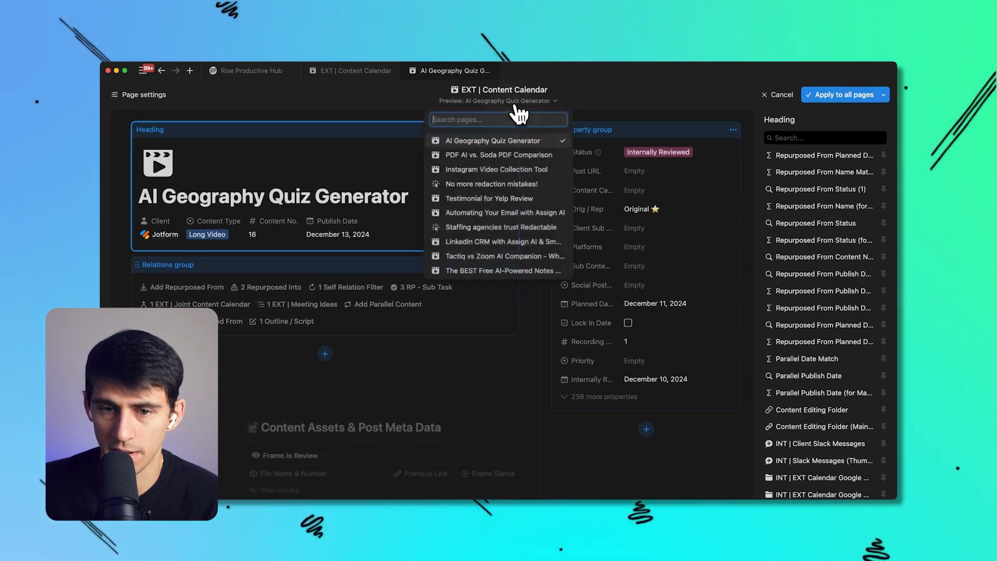
{"action": "left_click", "coordinate": [465, 156]}
{"action": "left_click", "coordinate": [615, 97]}
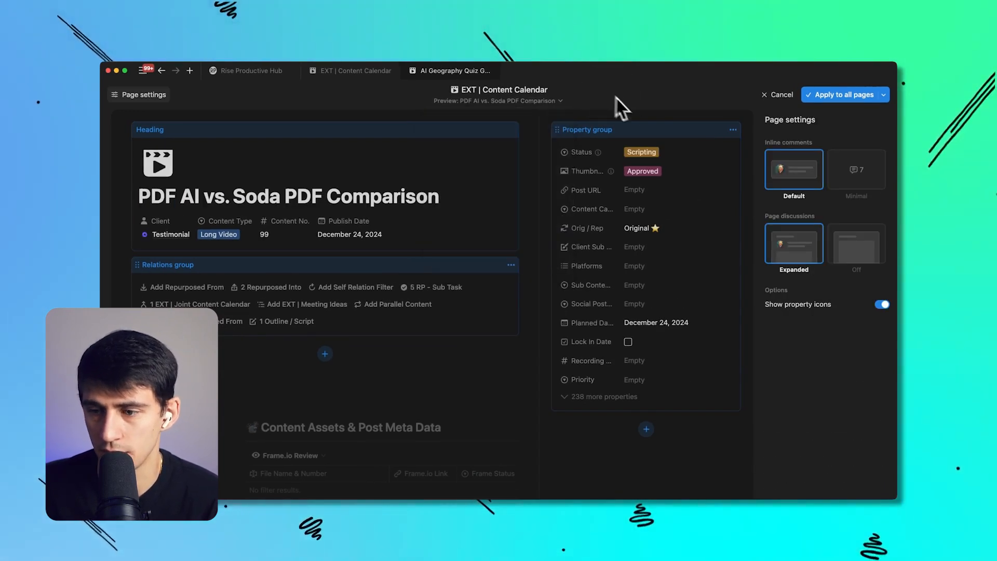
{"action": "left_click", "coordinate": [848, 240]}
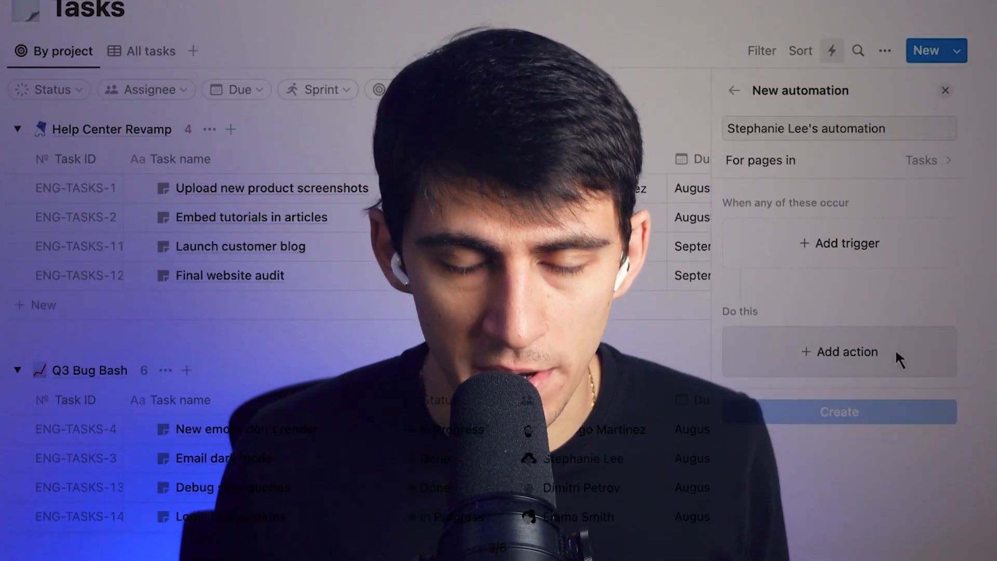
{"action": "left_click", "coordinate": [772, 243]}
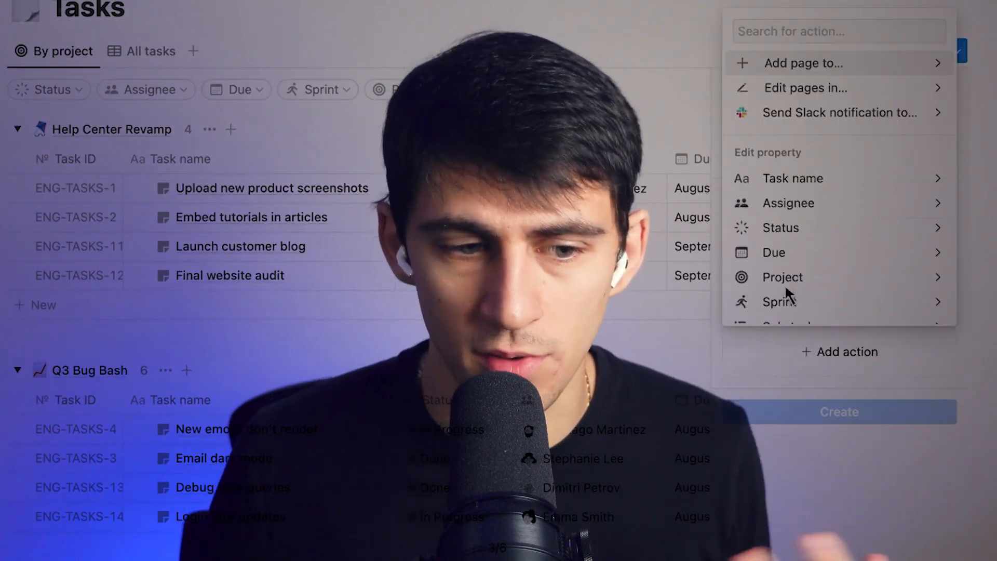
{"action": "left_click", "coordinate": [779, 84]}
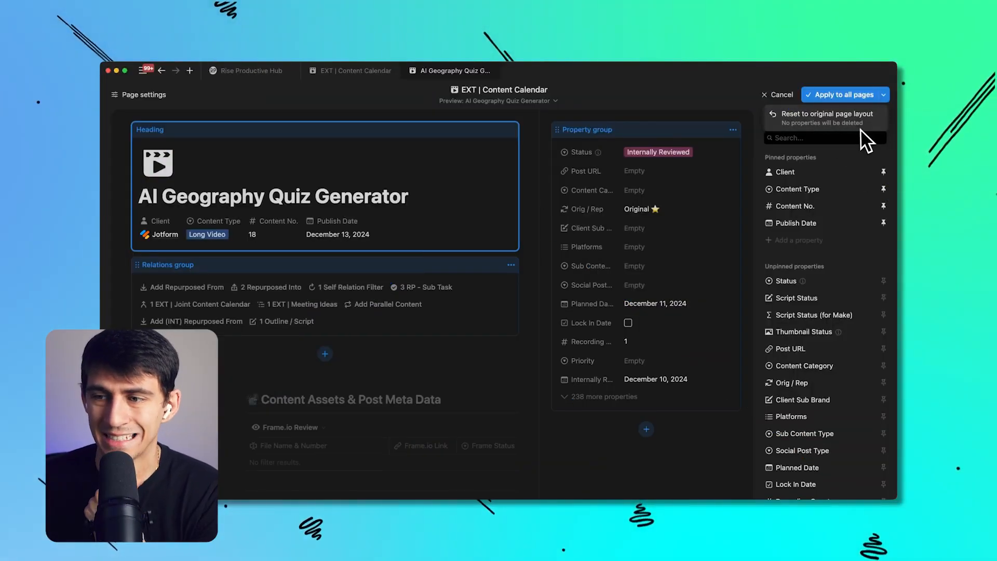
- Look over the layout preview and check the property group's visibility options for Script Status (for Make)
{"action": "left_click", "coordinate": [726, 97]}
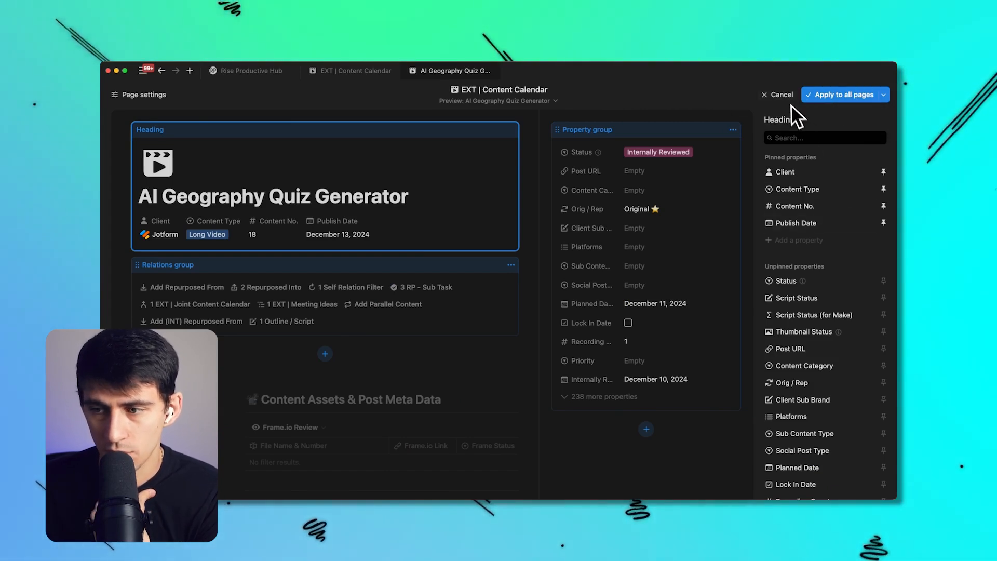
{"action": "scroll", "coordinate": [844, 244], "scroll_direction": "down", "scroll_amount": 4}
{"action": "scroll", "coordinate": [823, 200], "scroll_direction": "up", "scroll_amount": 4}
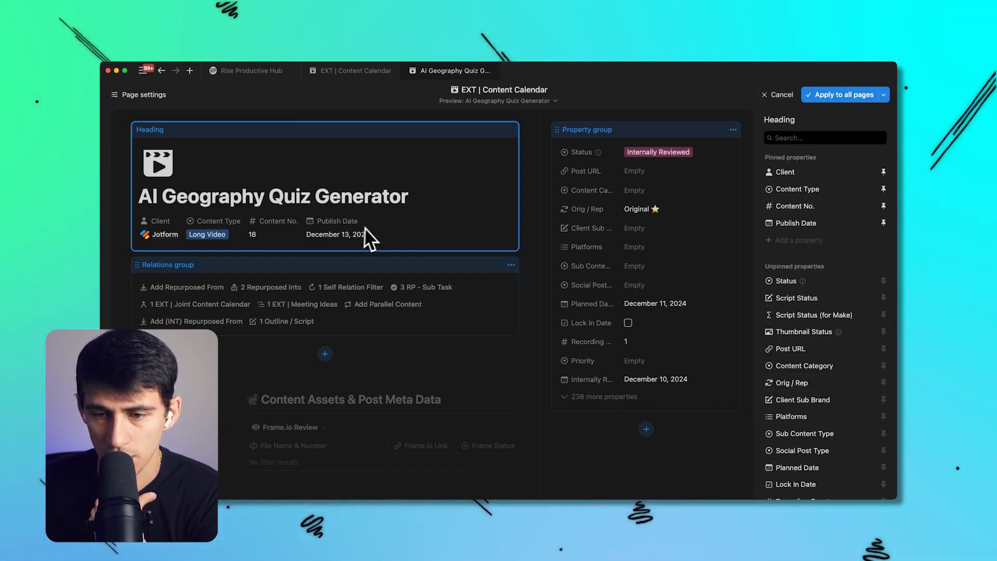
{"action": "scroll", "coordinate": [631, 240], "scroll_direction": "down", "scroll_amount": 1}
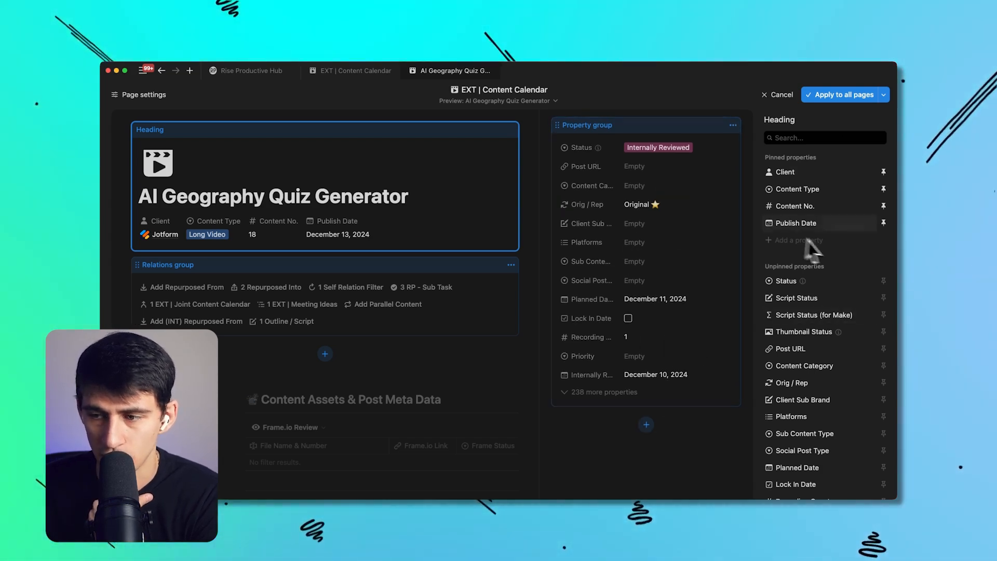
{"action": "left_click", "coordinate": [639, 200]}
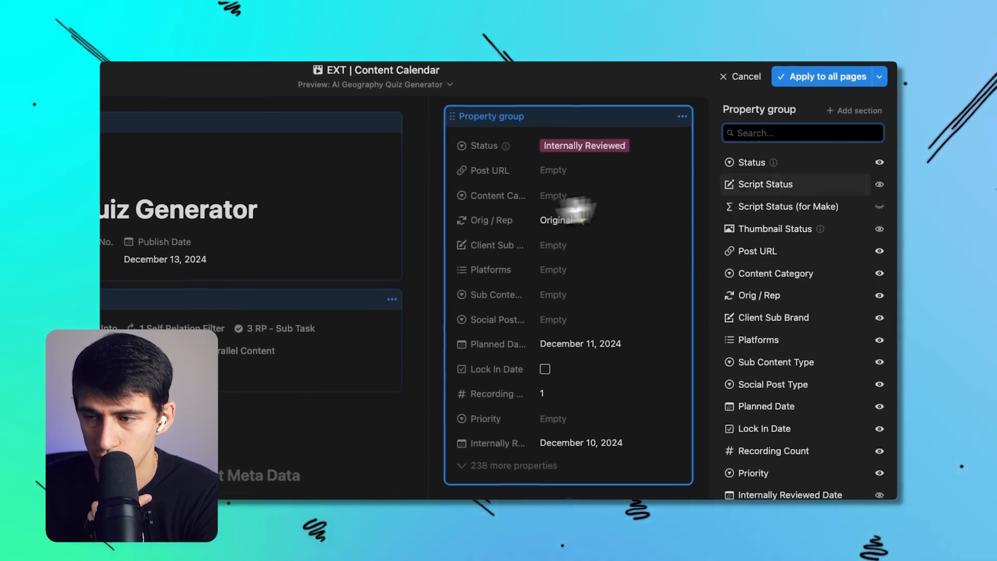
{"action": "left_click", "coordinate": [819, 207]}
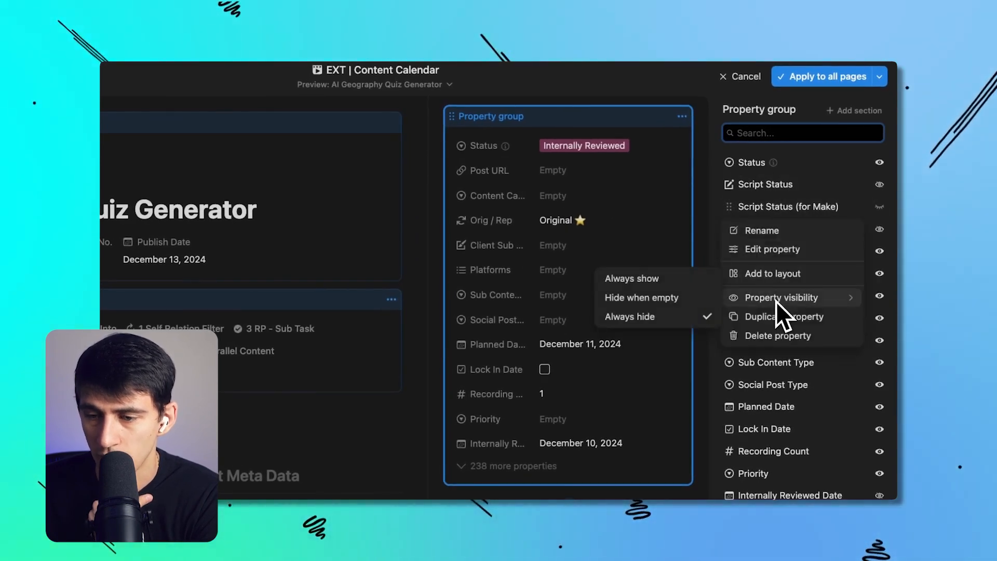
{"action": "mouse_move", "coordinate": [791, 297]}
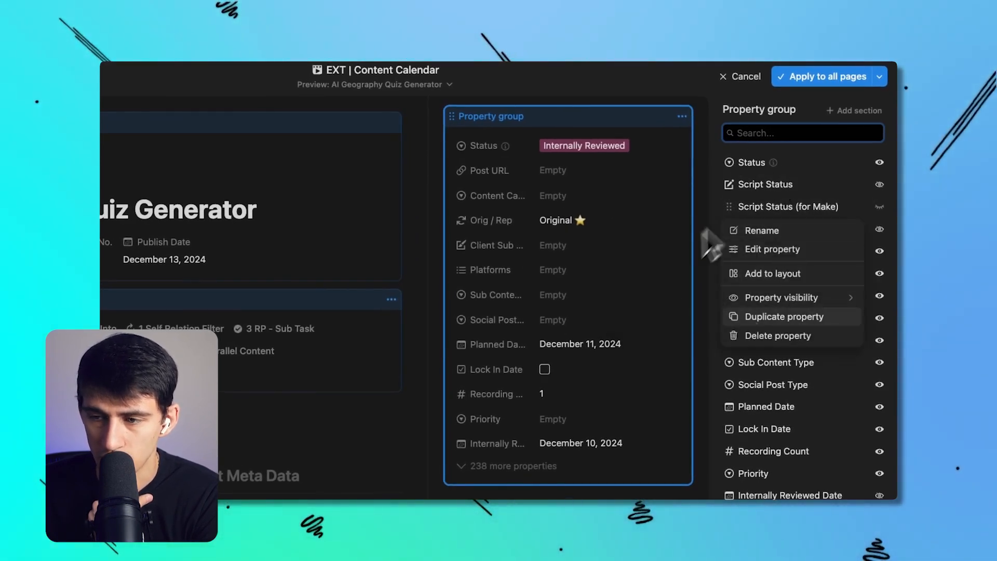
- Select the relations group and try showing the EXT | Joint Content Calendar relation as a page section
{"action": "left_click", "coordinate": [169, 322]}
{"action": "left_click", "coordinate": [169, 318]}
{"action": "left_click", "coordinate": [857, 240]}
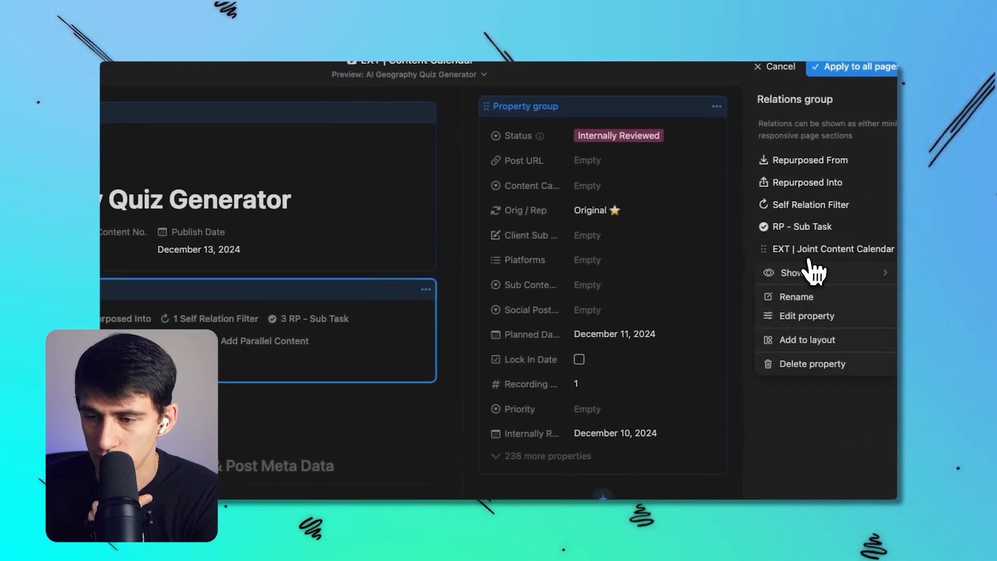
{"action": "mouse_move", "coordinate": [853, 265]}
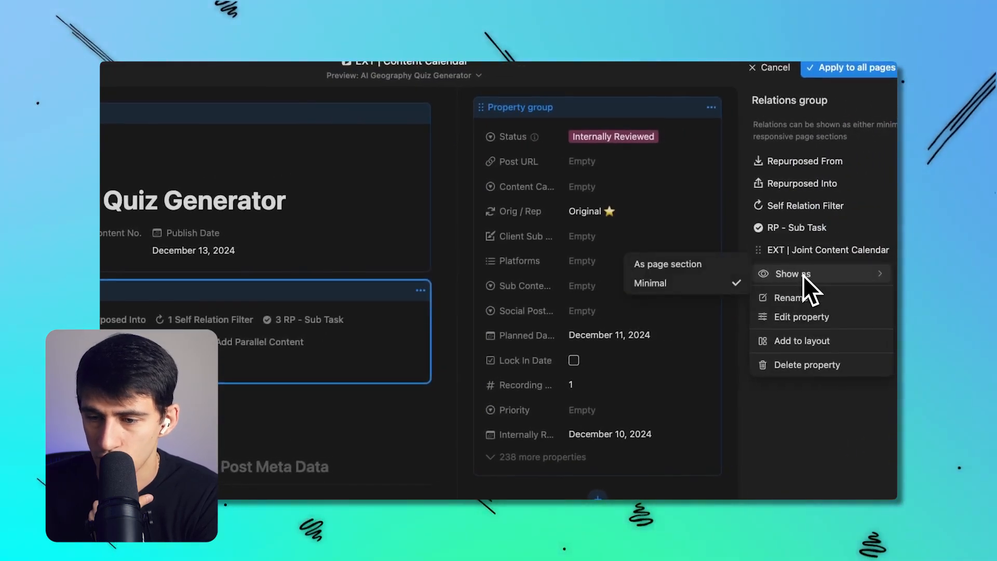
{"action": "left_click", "coordinate": [675, 264]}
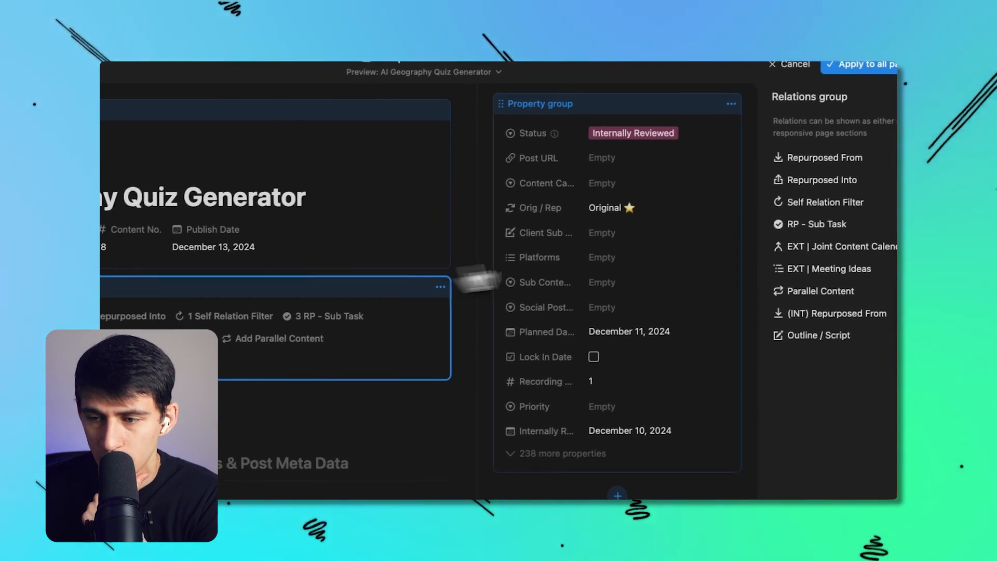
- Try showing the Repurposed From relation as a page section and recheck its options
{"action": "left_click", "coordinate": [810, 161]}
{"action": "mouse_move", "coordinate": [800, 185]}
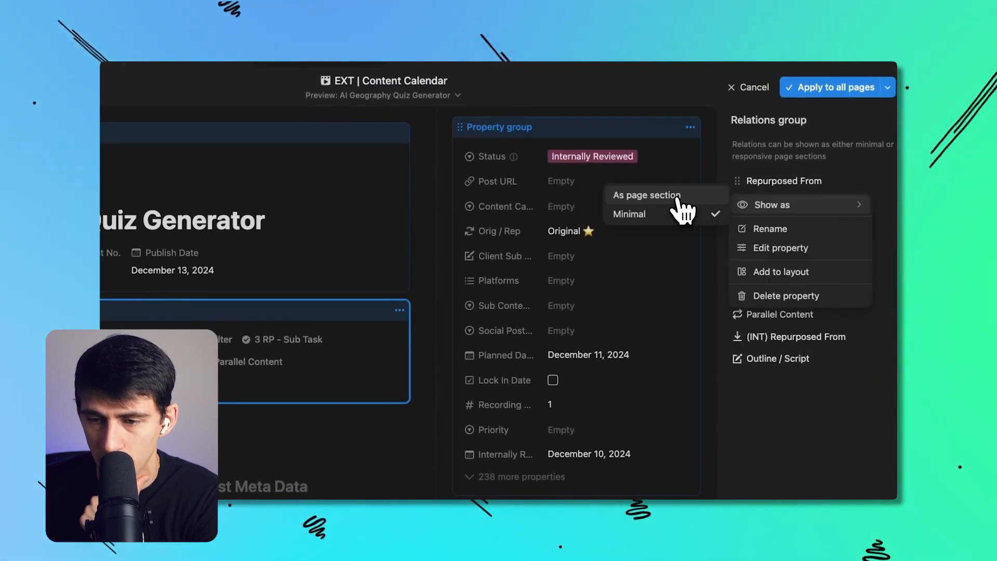
{"action": "left_click", "coordinate": [644, 196]}
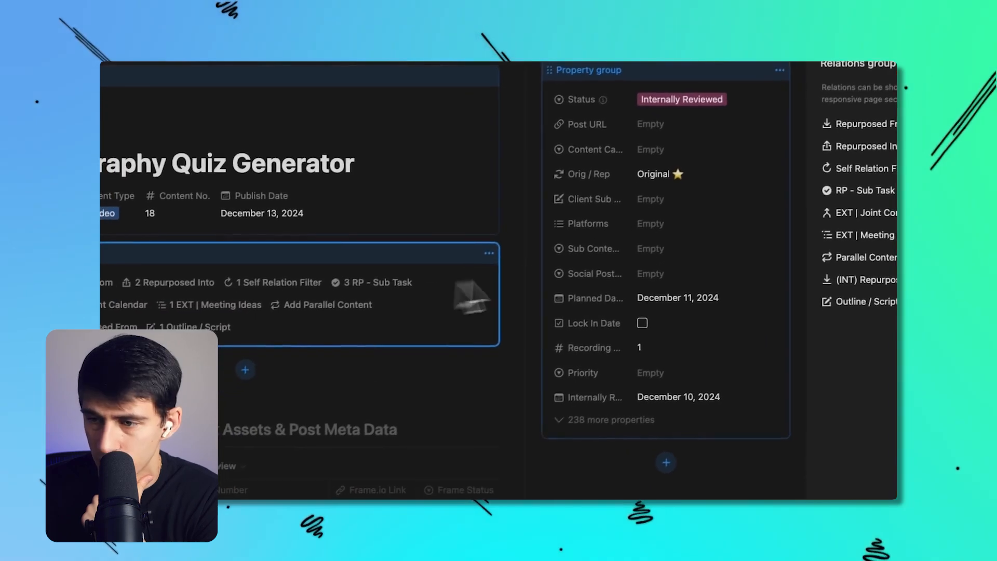
{"action": "left_click", "coordinate": [799, 182]}
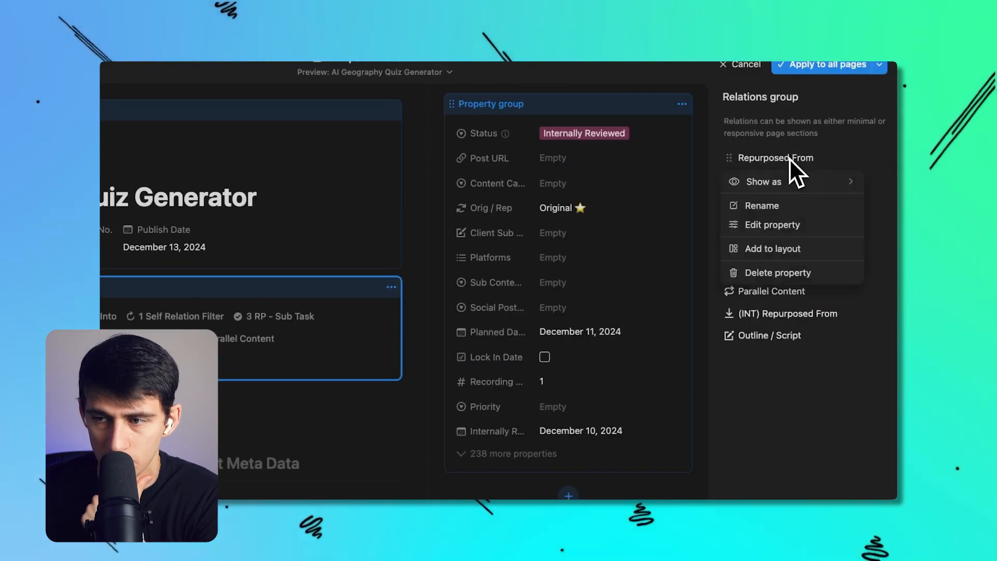
{"action": "left_click", "coordinate": [757, 334]}
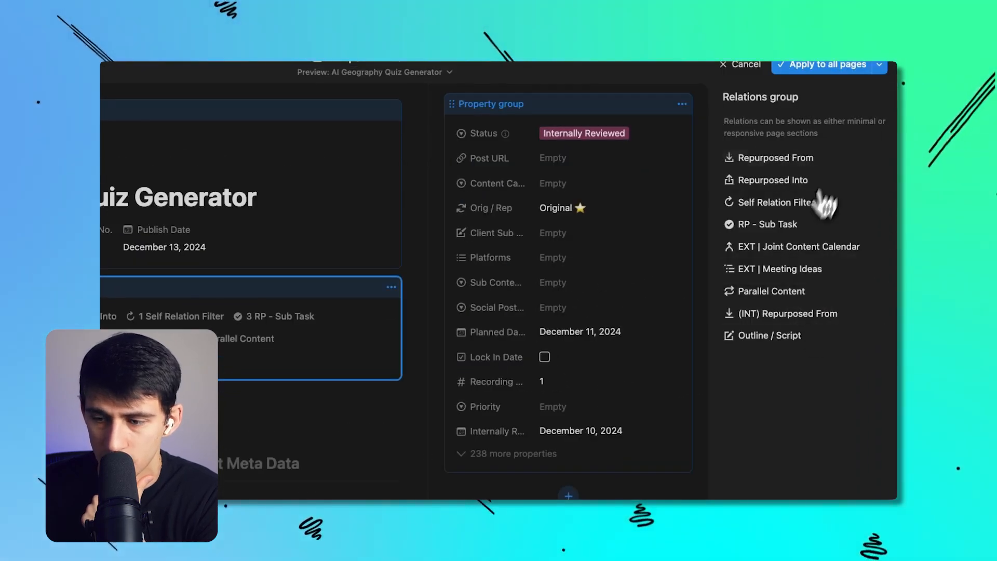
- Try the Outline / Script relation as a page section and return it to the Minimal display
{"action": "left_click", "coordinate": [779, 335]}
{"action": "mouse_move", "coordinate": [732, 361]}
{"action": "left_click", "coordinate": [683, 350]}
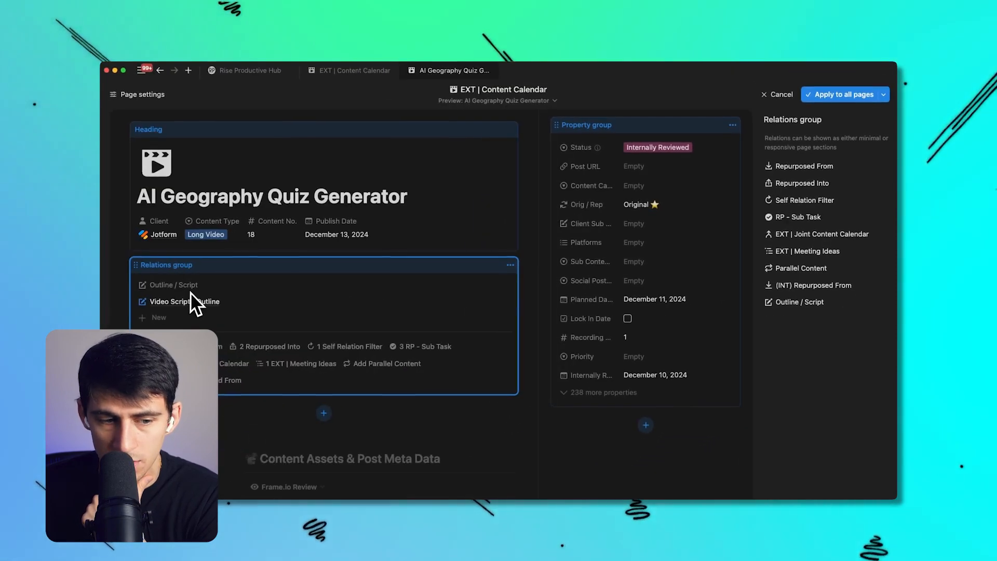
{"action": "left_click", "coordinate": [779, 303]}
{"action": "mouse_move", "coordinate": [779, 319]}
{"action": "left_click", "coordinate": [697, 328]}
- Try the EXT | Meeting Ideas relation as a page section, return it to Minimal, and look over the layout preview
{"action": "left_click", "coordinate": [795, 252]}
{"action": "mouse_move", "coordinate": [795, 269]}
{"action": "left_click", "coordinate": [722, 262]}
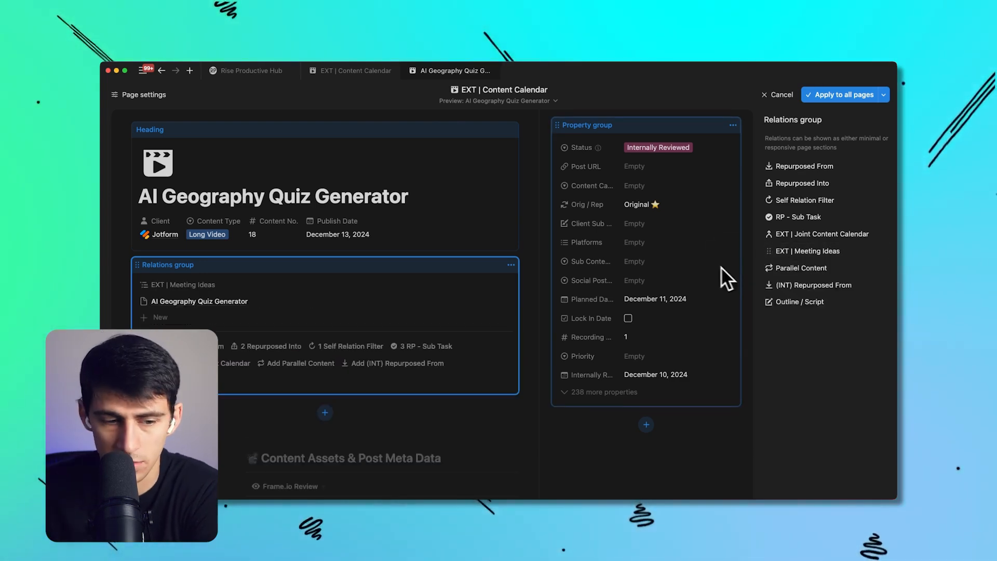
{"action": "left_click", "coordinate": [802, 252]}
{"action": "mouse_move", "coordinate": [808, 269]}
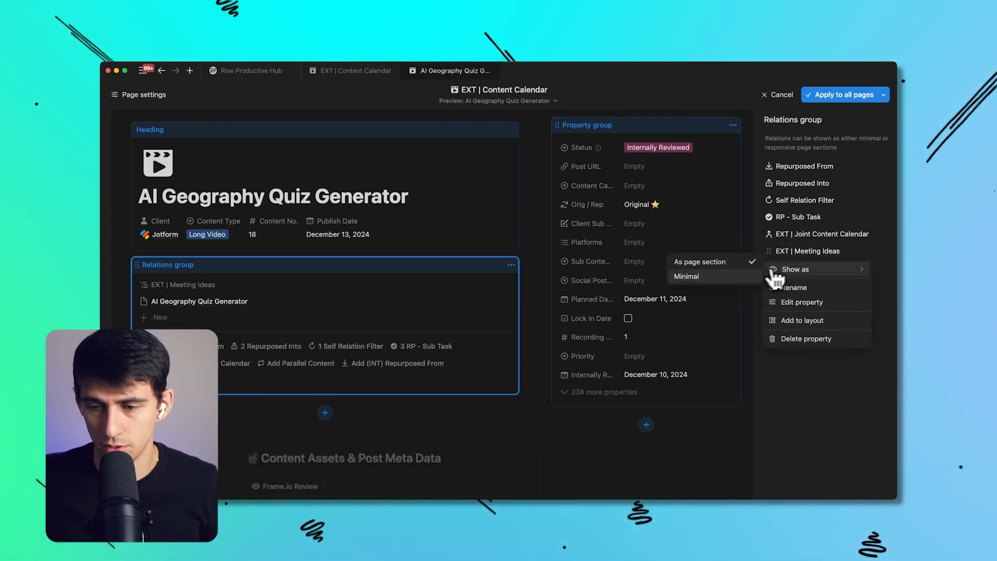
{"action": "left_click", "coordinate": [725, 276]}
{"action": "scroll", "coordinate": [299, 241], "scroll_direction": "down", "scroll_amount": 1}
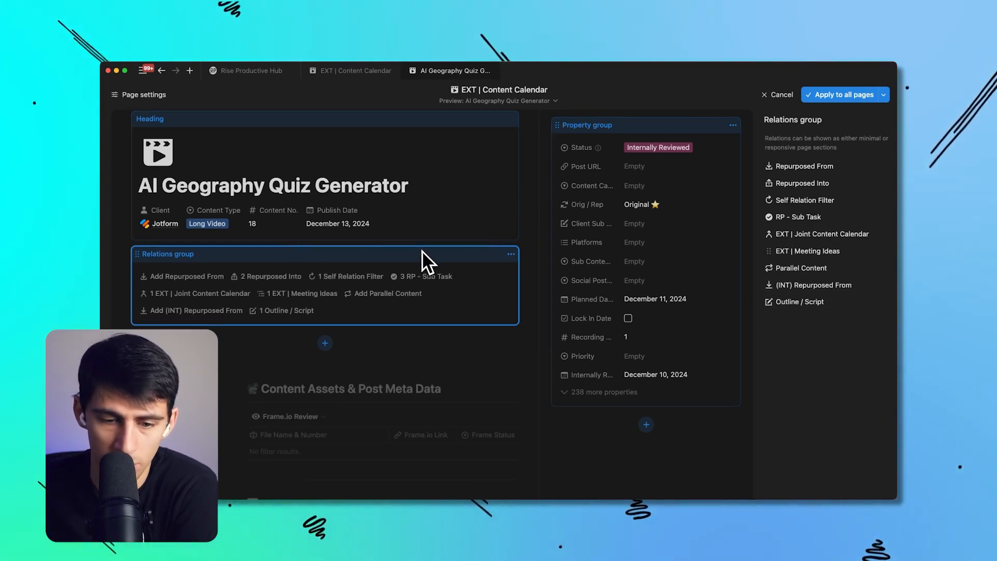
{"action": "scroll", "coordinate": [402, 269], "scroll_direction": "up", "scroll_amount": 1}
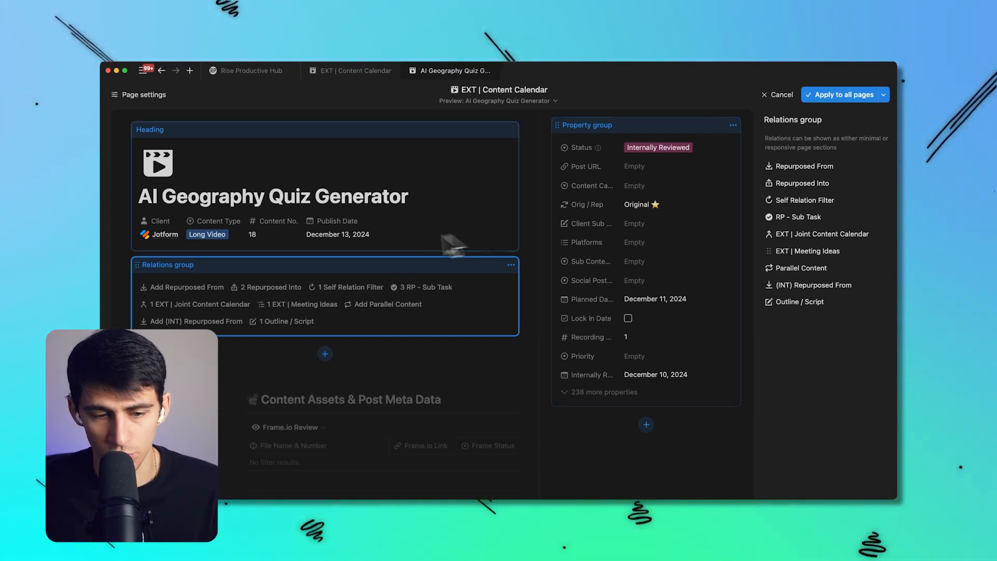
- Check the display options of the (INT) Repurposed From relation and leave them without changes
{"action": "left_click", "coordinate": [820, 286]}
{"action": "mouse_move", "coordinate": [796, 303]}
{"action": "left_click", "coordinate": [463, 320]}
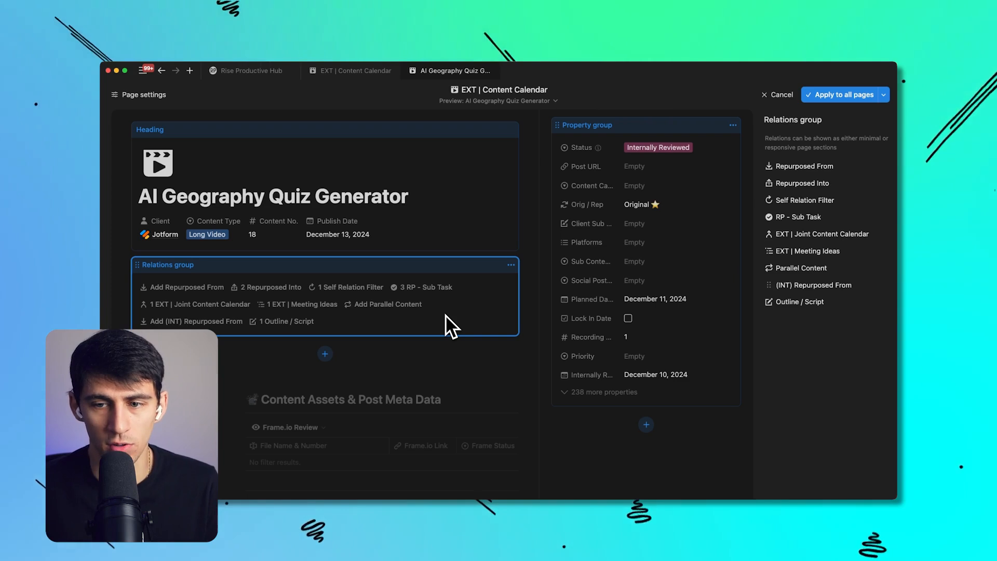
- Add the existing Task Order number property as a separate block below the property group in the details panel
{"action": "left_click", "coordinate": [733, 126]}
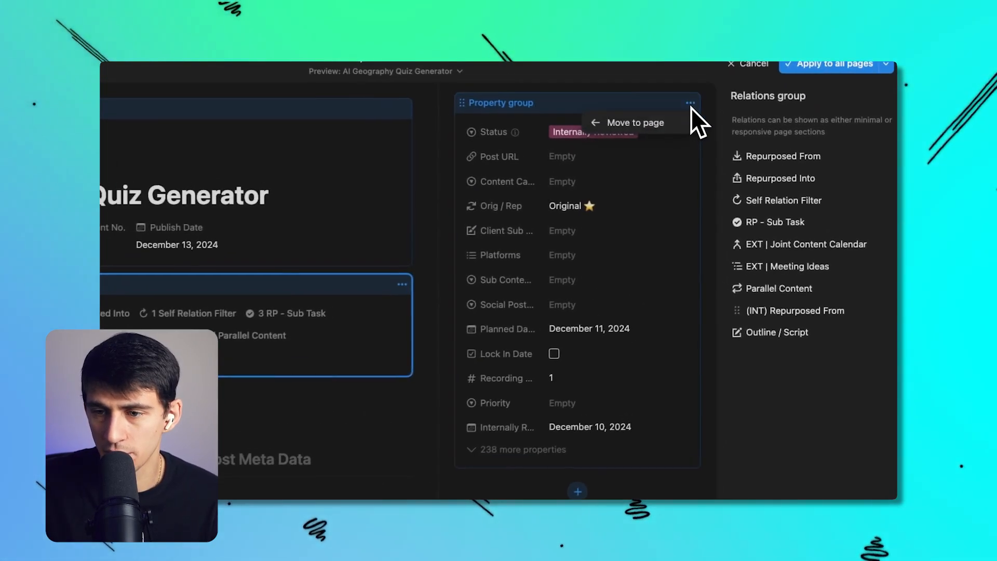
{"action": "scroll", "coordinate": [584, 393], "scroll_direction": "down", "scroll_amount": 3}
{"action": "left_click", "coordinate": [563, 445]}
{"action": "left_click", "coordinate": [568, 431]}
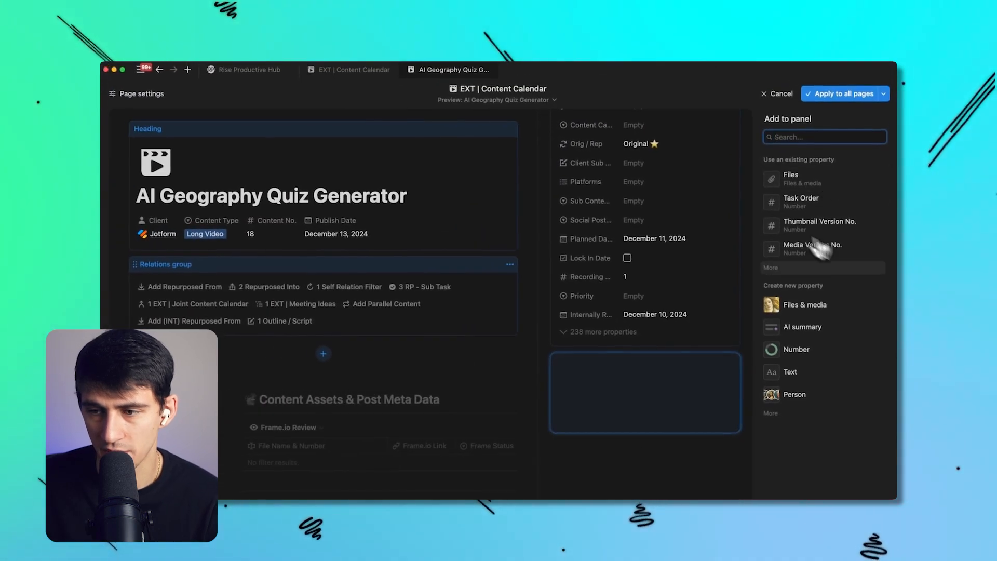
{"action": "left_click", "coordinate": [822, 205]}
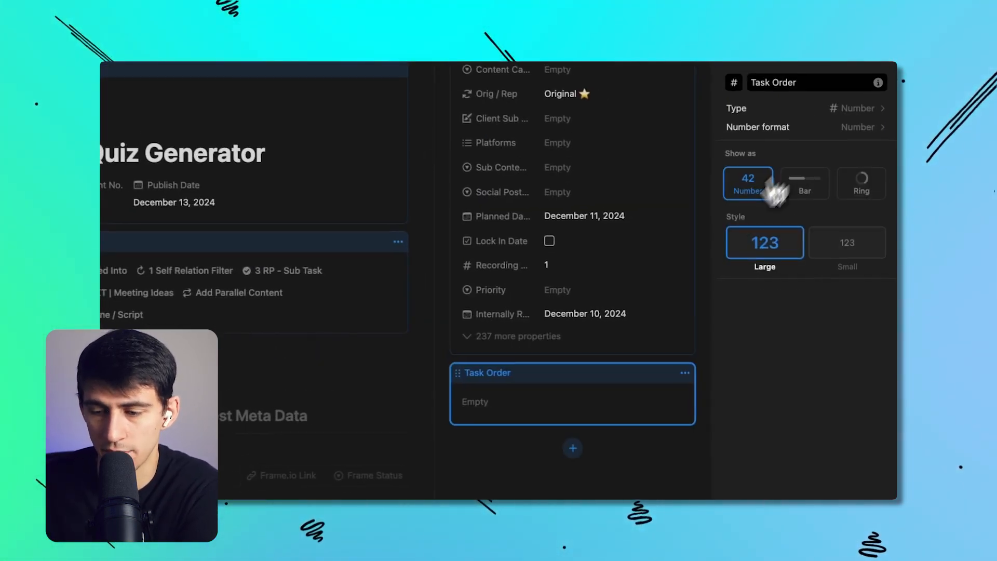
- Check the Task Order block's placement options, try the Small number style and return it to Large
{"action": "left_click", "coordinate": [734, 361]}
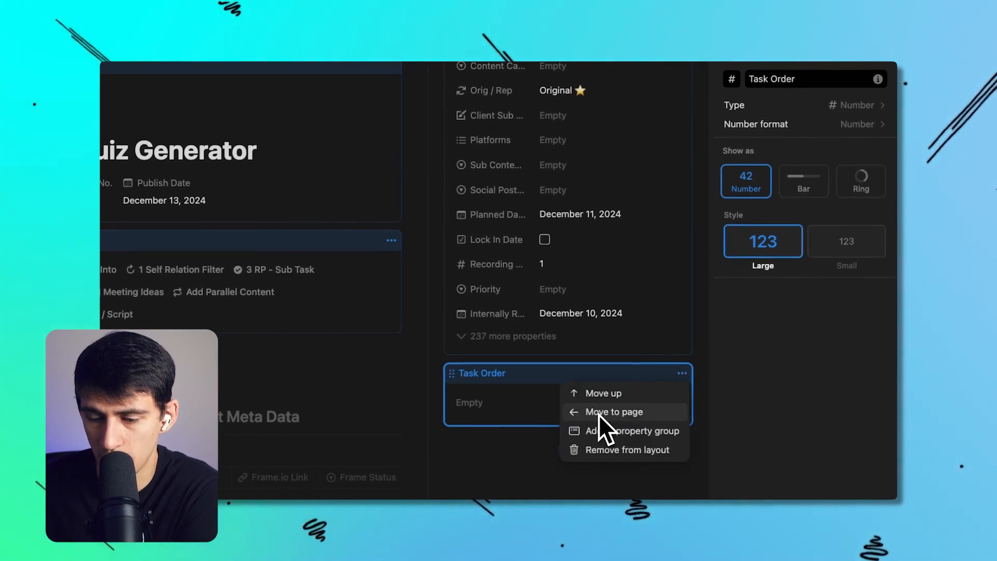
{"action": "left_click", "coordinate": [603, 393]}
{"action": "left_click", "coordinate": [684, 374]}
{"action": "left_click", "coordinate": [830, 258]}
{"action": "left_click", "coordinate": [810, 256]}
{"action": "left_click", "coordinate": [743, 256]}
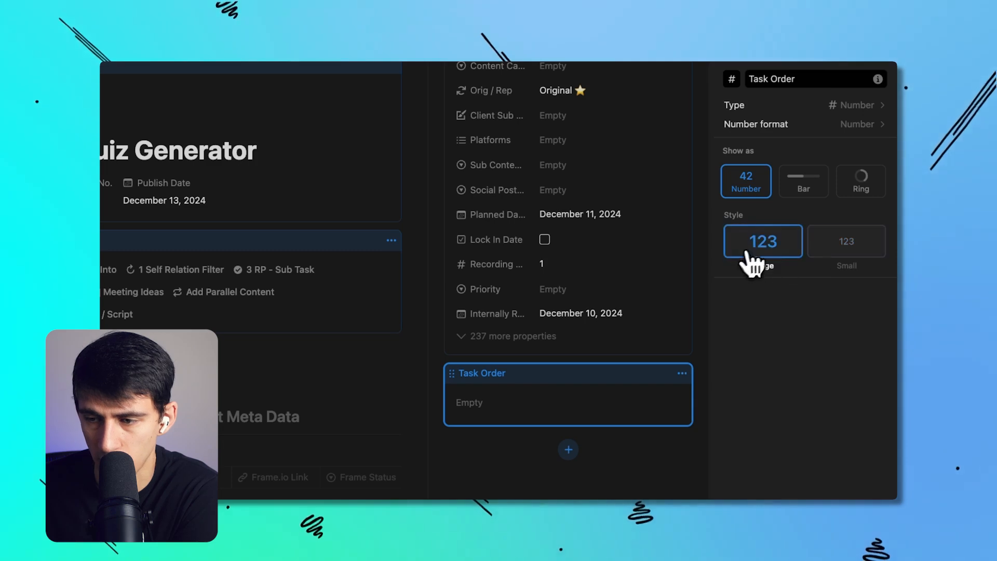
- Remove the Task Order property from the layout only, keeping it in the database
{"action": "left_click", "coordinate": [682, 373]}
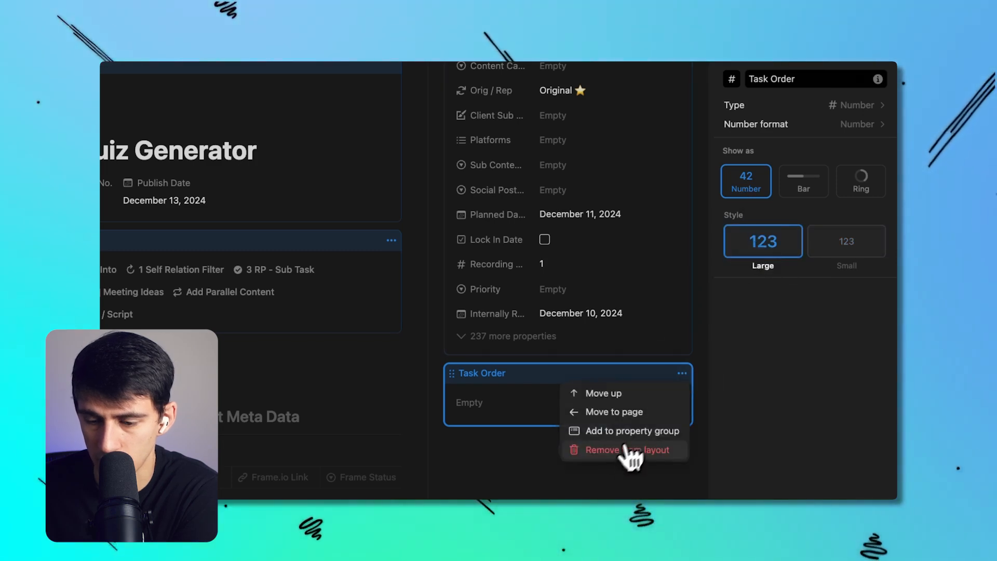
{"action": "left_click", "coordinate": [640, 450]}
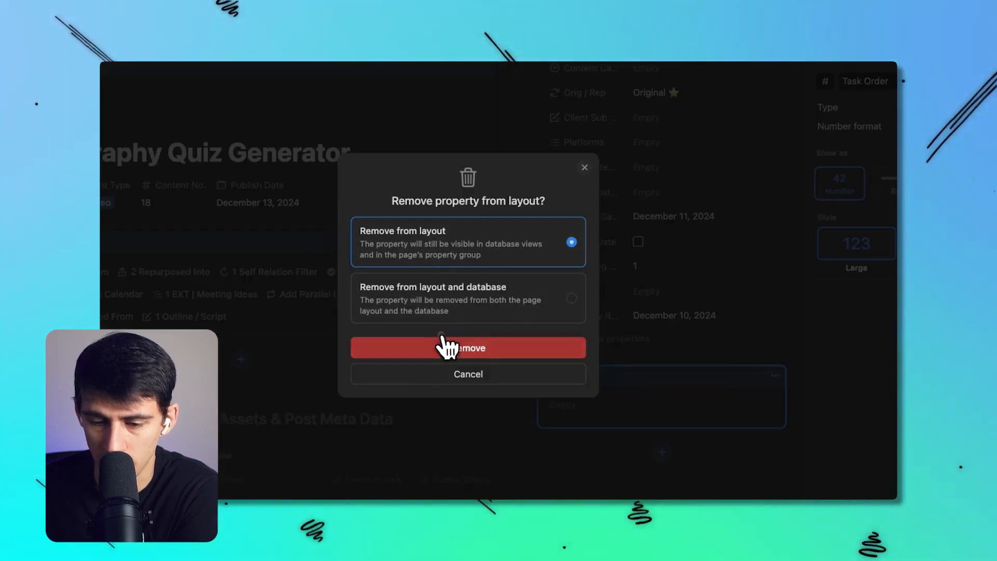
{"action": "left_click", "coordinate": [442, 347]}
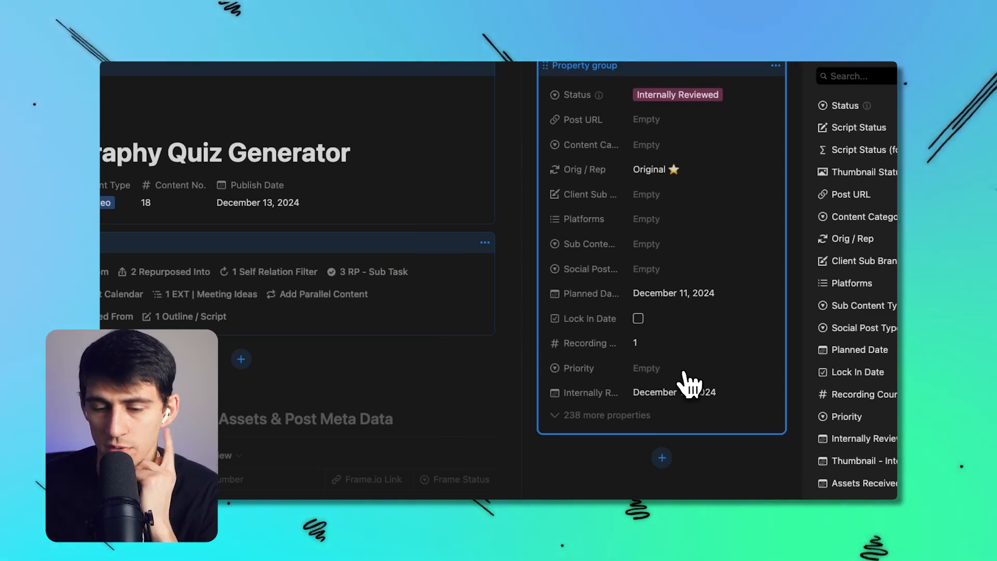
- Add two sections to the property group, place Status in the first one, and apply the layout to all pages
{"action": "left_click", "coordinate": [600, 153]}
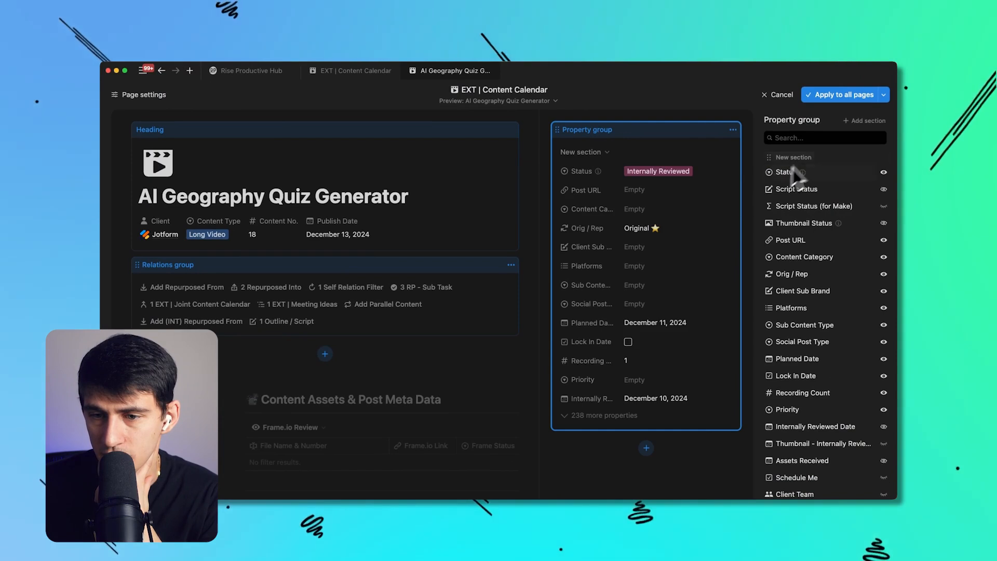
{"action": "left_click", "coordinate": [864, 121]}
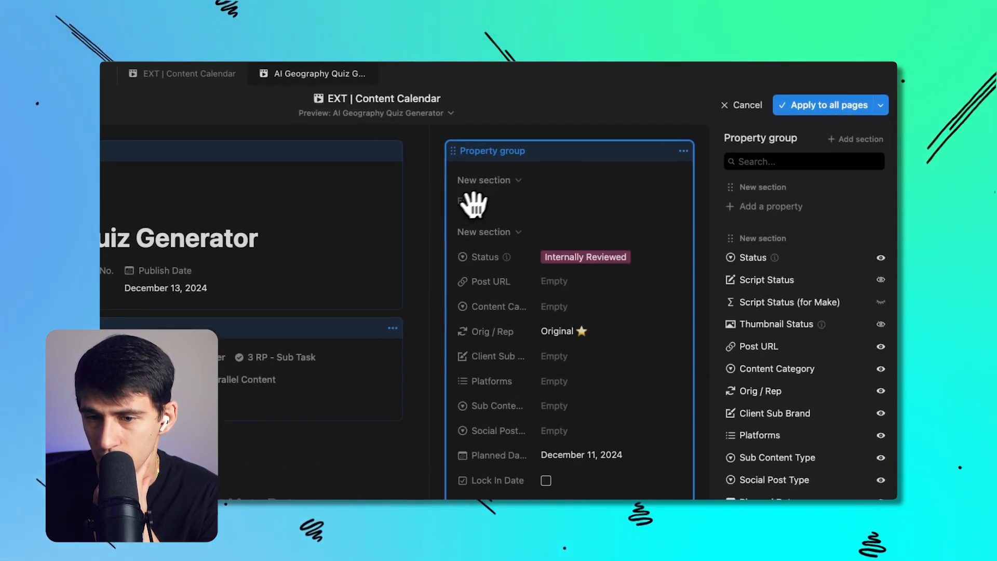
{"action": "left_click_drag", "start_coordinate": [474, 205], "coordinate": [773, 213]}
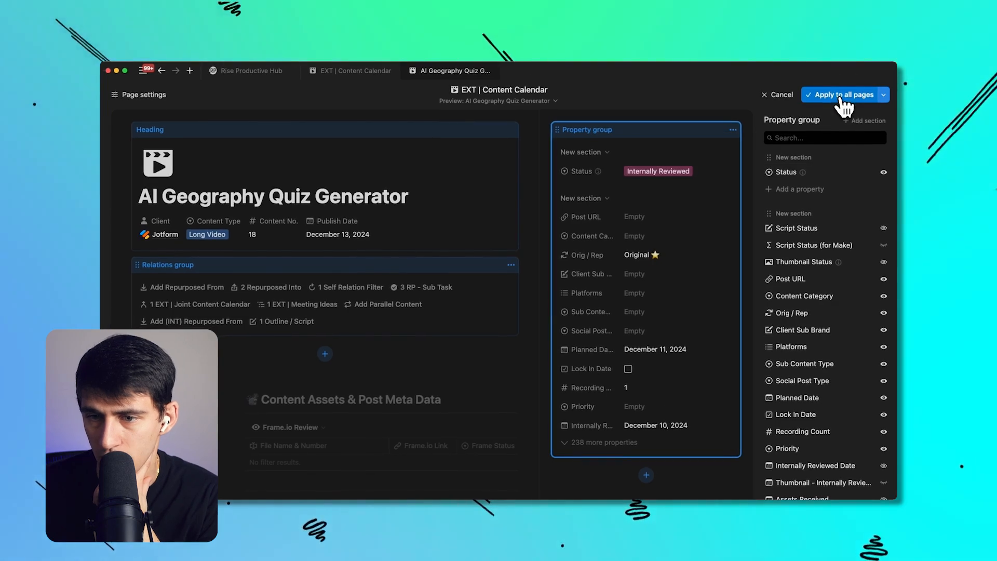
{"action": "left_click", "coordinate": [840, 97]}
- Collapse and expand the two new property sections in the page's details panel to compare how they fold
{"action": "left_click", "coordinate": [696, 118]}
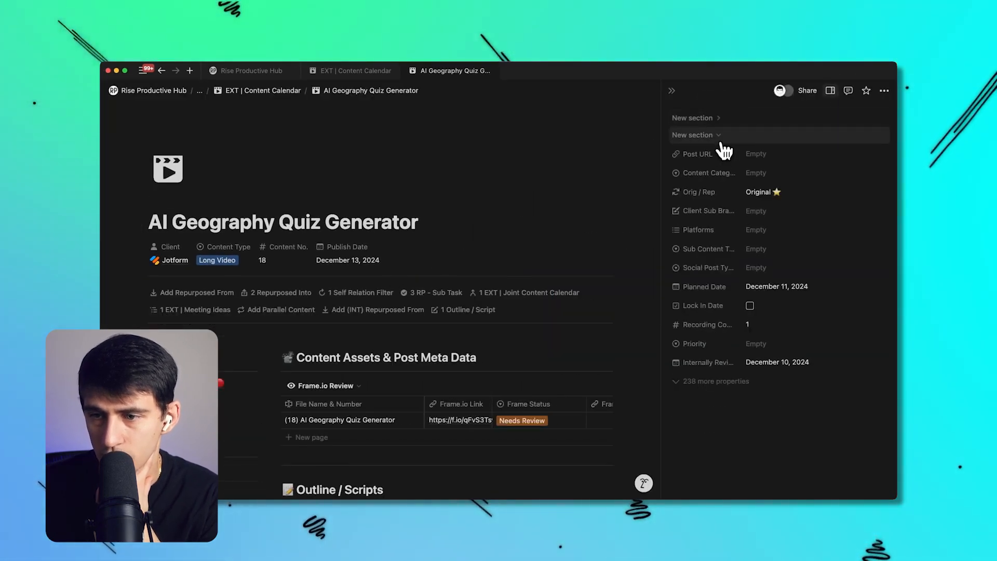
{"action": "left_click", "coordinate": [722, 136]}
{"action": "left_click", "coordinate": [723, 134]}
{"action": "left_click", "coordinate": [723, 118]}
{"action": "left_click", "coordinate": [722, 119]}
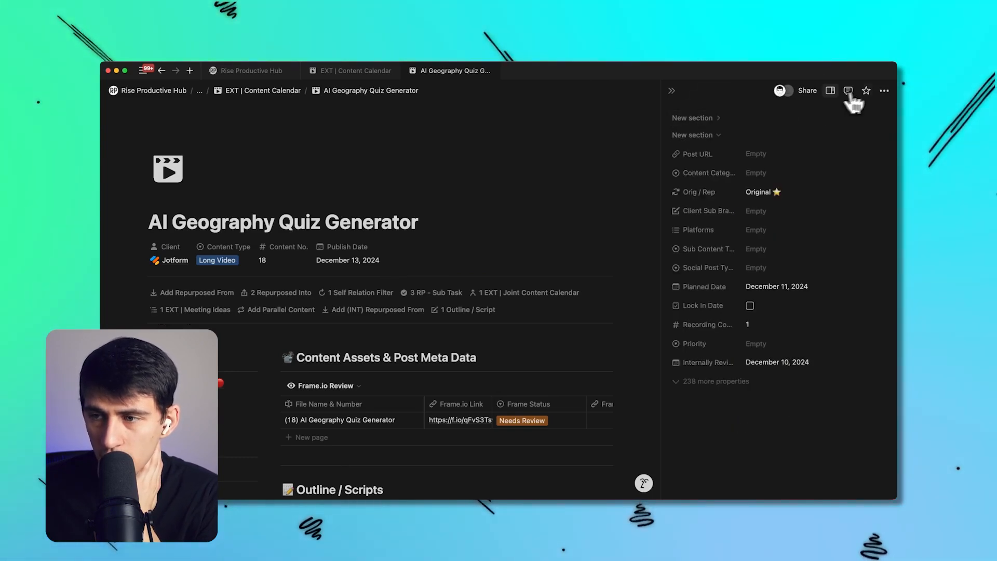
- Reopen the layout editor, try moving the property group beneath the relations group, and return it to the details panel
{"action": "left_click", "coordinate": [884, 91]}
{"action": "left_click", "coordinate": [446, 243]}
{"action": "left_click", "coordinate": [884, 91]}
{"action": "left_click", "coordinate": [867, 215]}
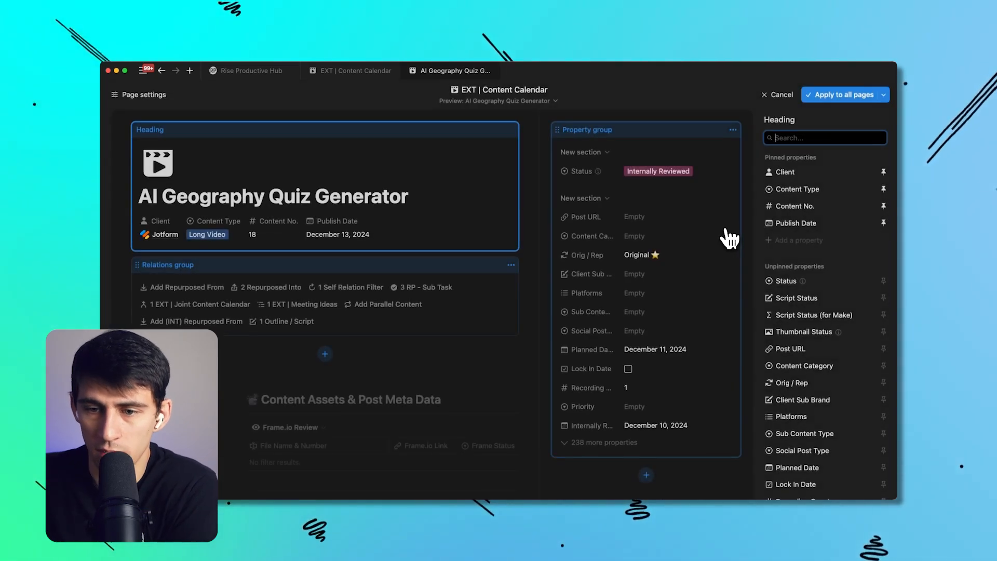
{"action": "left_click_drag", "start_coordinate": [617, 150], "coordinate": [296, 351]}
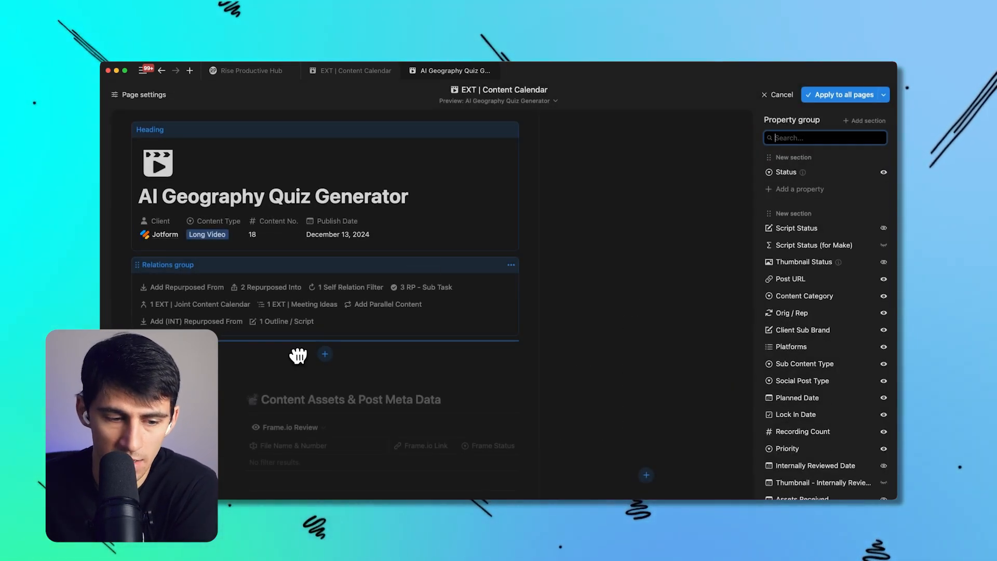
{"action": "left_click_drag", "start_coordinate": [240, 181], "coordinate": [583, 141]}
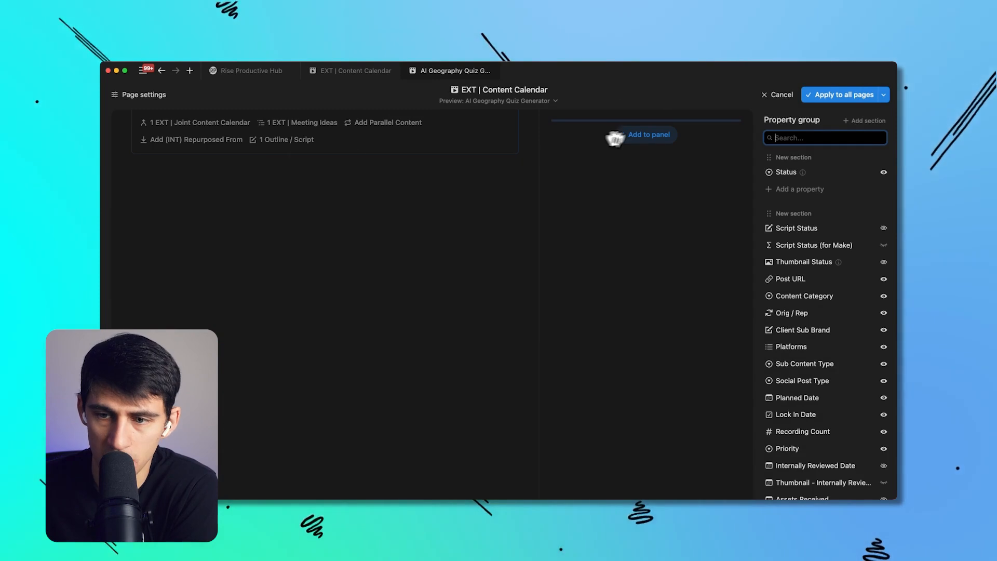
{"action": "left_click_drag", "start_coordinate": [663, 151], "coordinate": [654, 145]}
{"action": "left_click", "coordinate": [283, 262]}
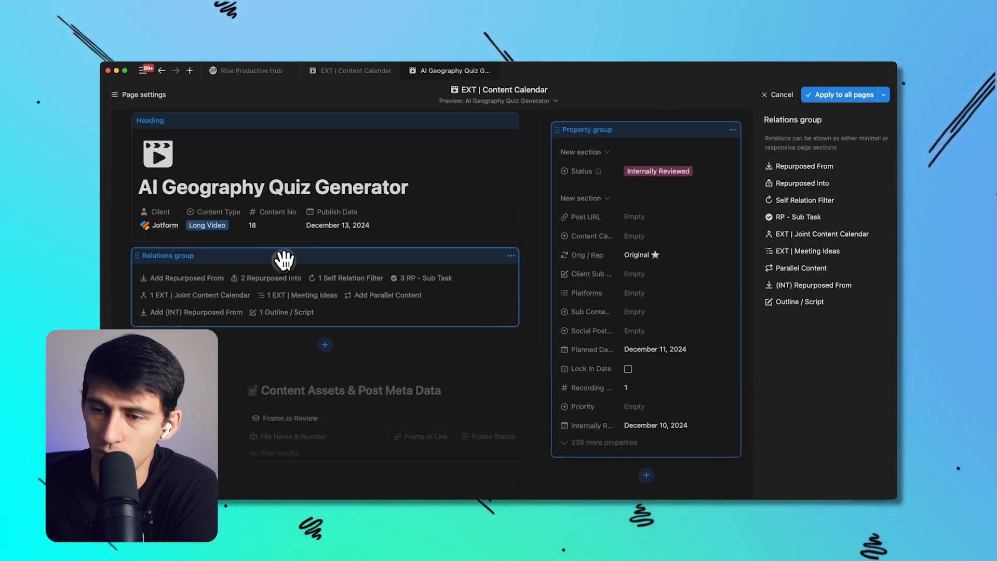
- Move the section containing Status below the other section in the property group, and move it back up
{"action": "left_click", "coordinate": [661, 131]}
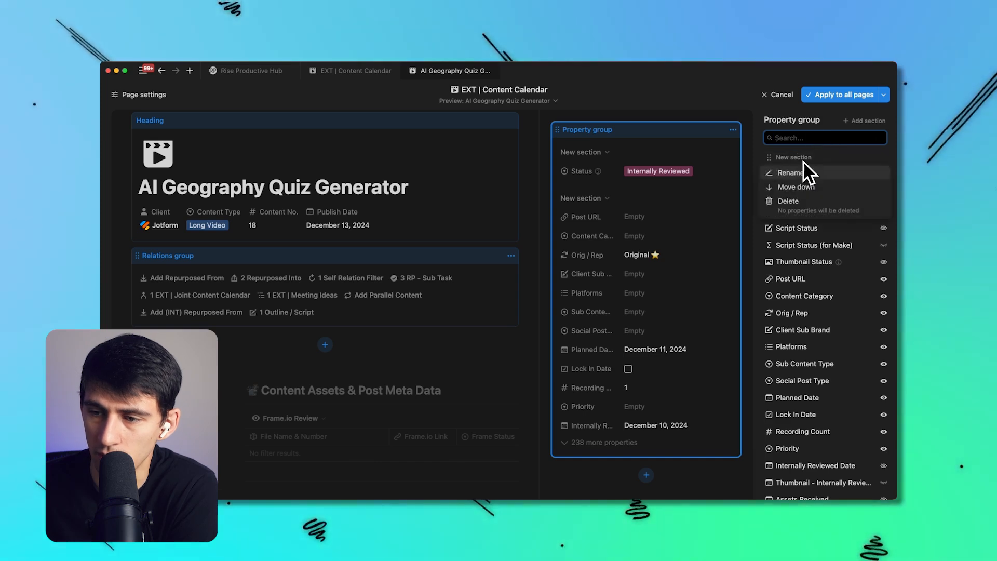
{"action": "scroll", "coordinate": [823, 238], "scroll_direction": "down", "scroll_amount": 10}
{"action": "scroll", "coordinate": [826, 247], "scroll_direction": "down", "scroll_amount": 5}
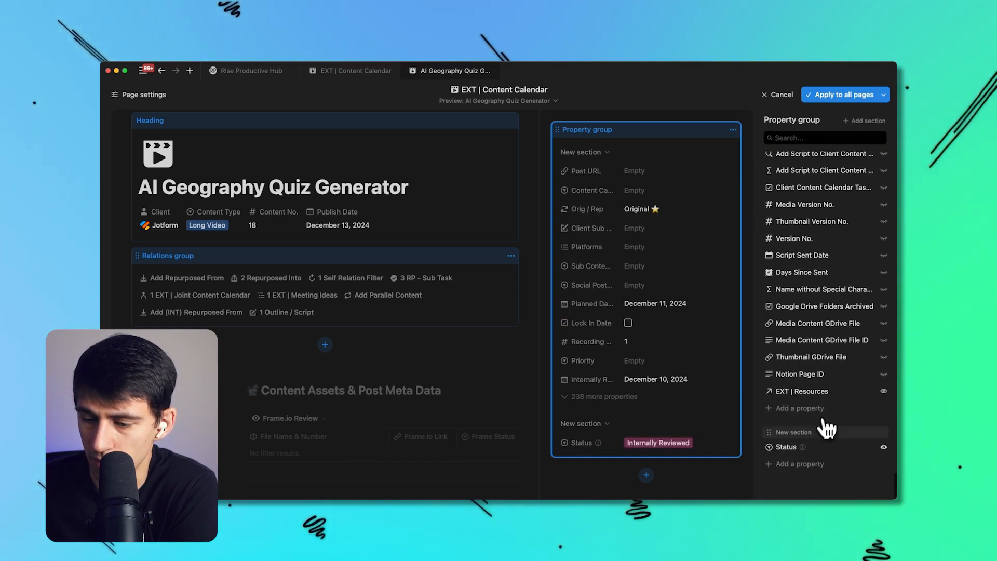
{"action": "left_click", "coordinate": [796, 434]}
{"action": "left_click", "coordinate": [789, 463]}
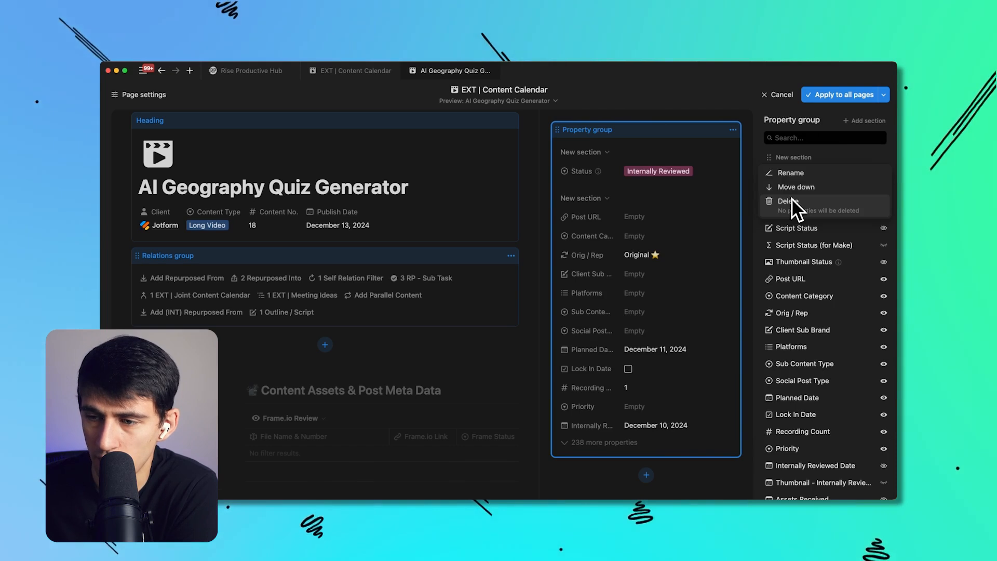
- Delete both new sections from the property group while keeping their properties
{"action": "left_click_drag", "start_coordinate": [775, 180], "coordinate": [804, 223]}
{"action": "left_click", "coordinate": [793, 157]}
{"action": "left_click", "coordinate": [794, 201]}
{"action": "left_click", "coordinate": [795, 158]}
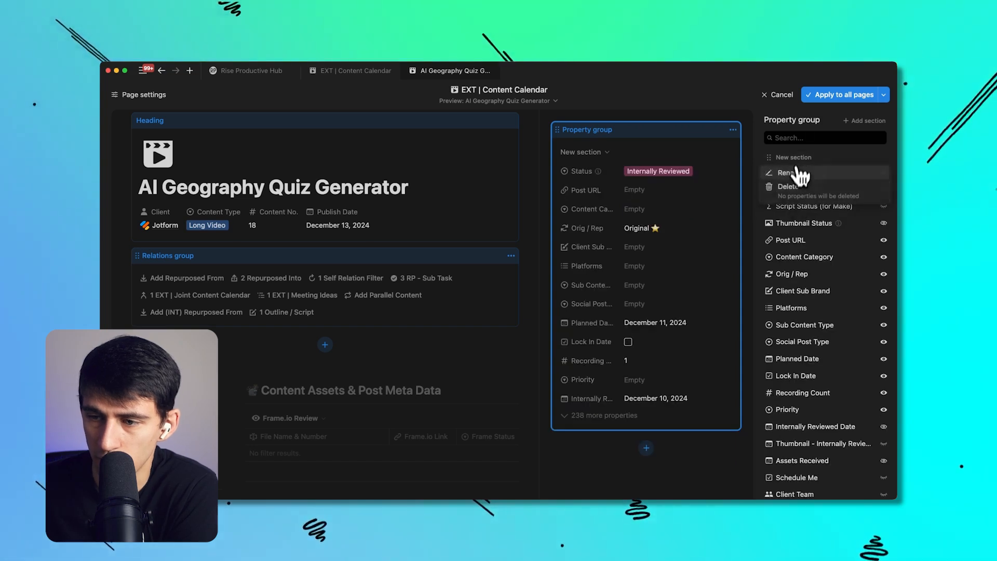
{"action": "left_click", "coordinate": [794, 191]}
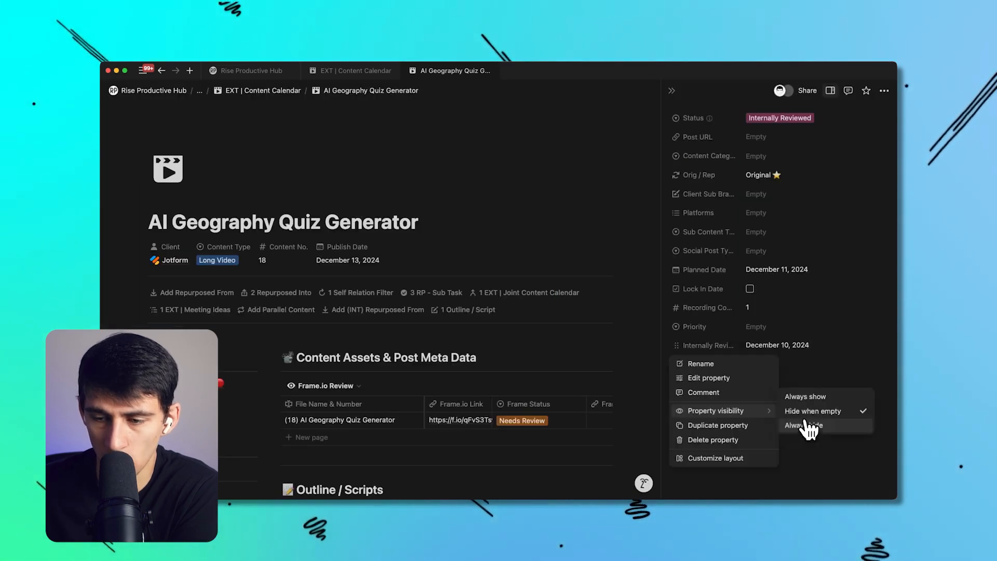
- Set the Internally Reviewed Date property's visibility to Always hide
{"action": "left_click", "coordinate": [804, 425]}
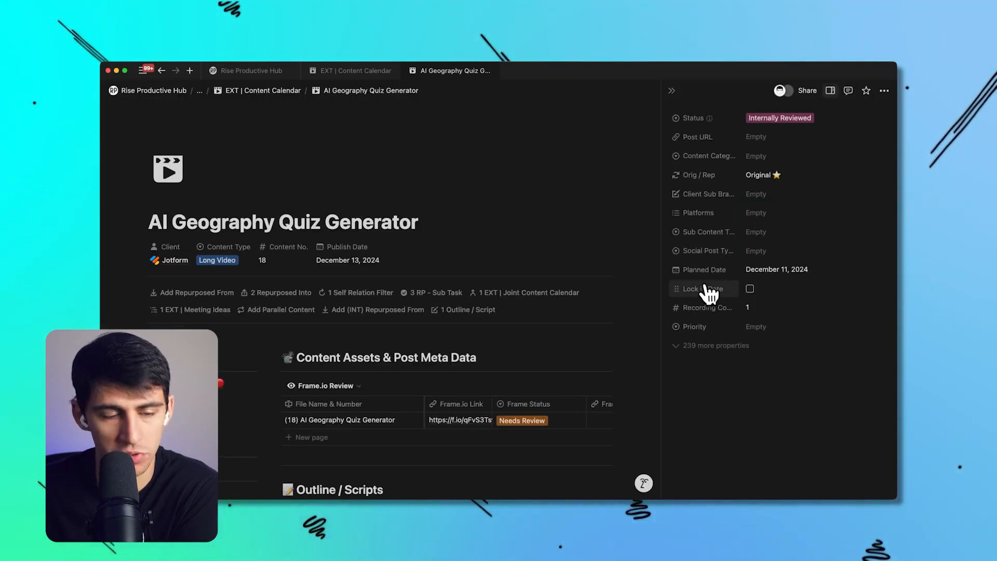